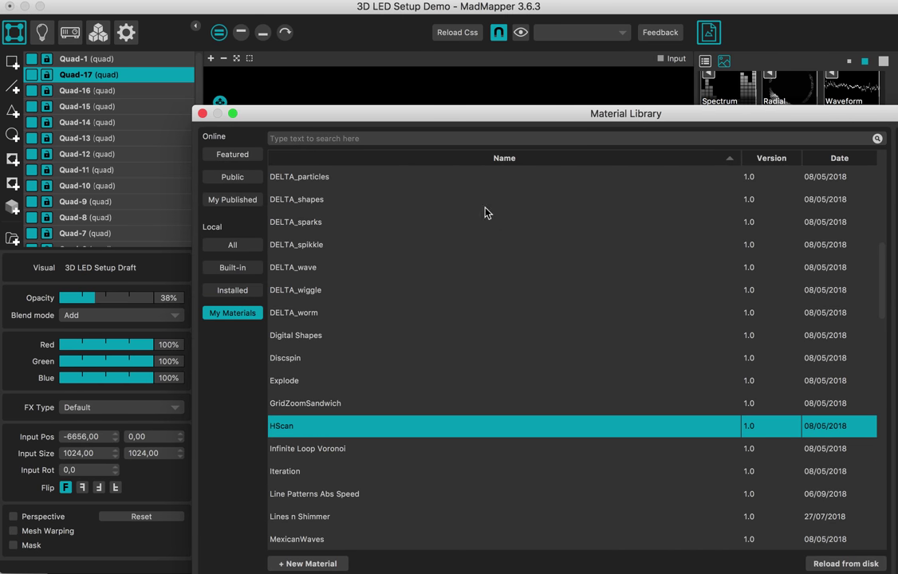
Browse Featured and Public materials, search '3D', and reveal the 3D LED Setup Draft details panel.
click(239, 154)
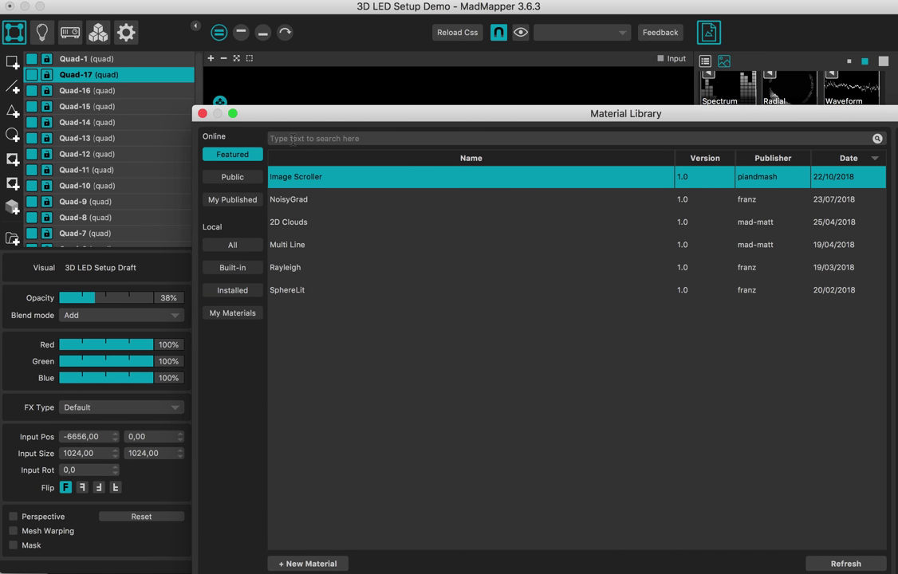
click(231, 177)
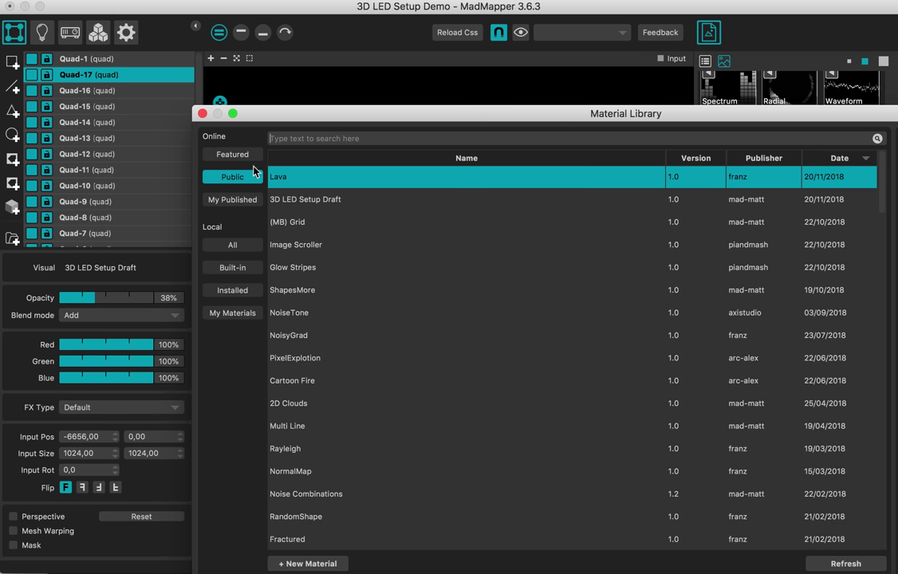
click(299, 140)
text(3D)
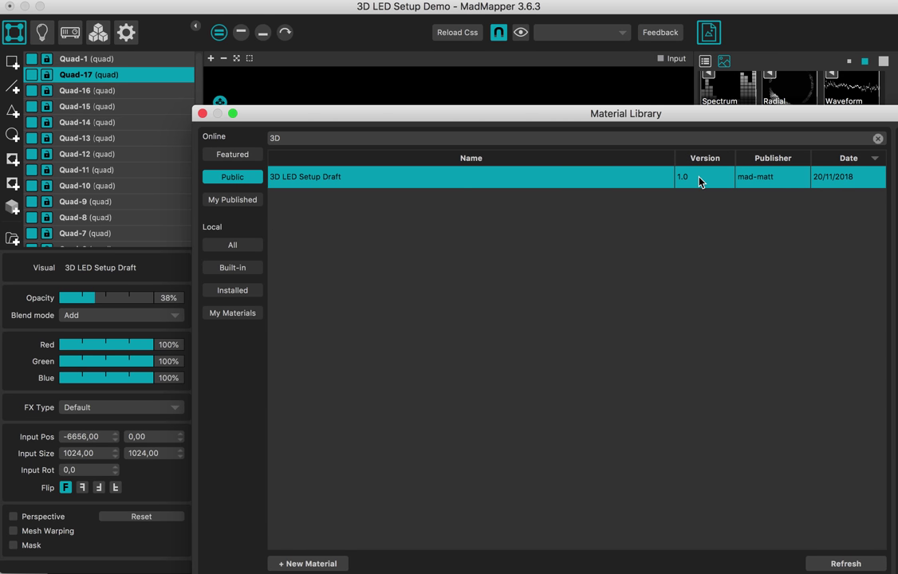
drag(672, 120, 508, 38)
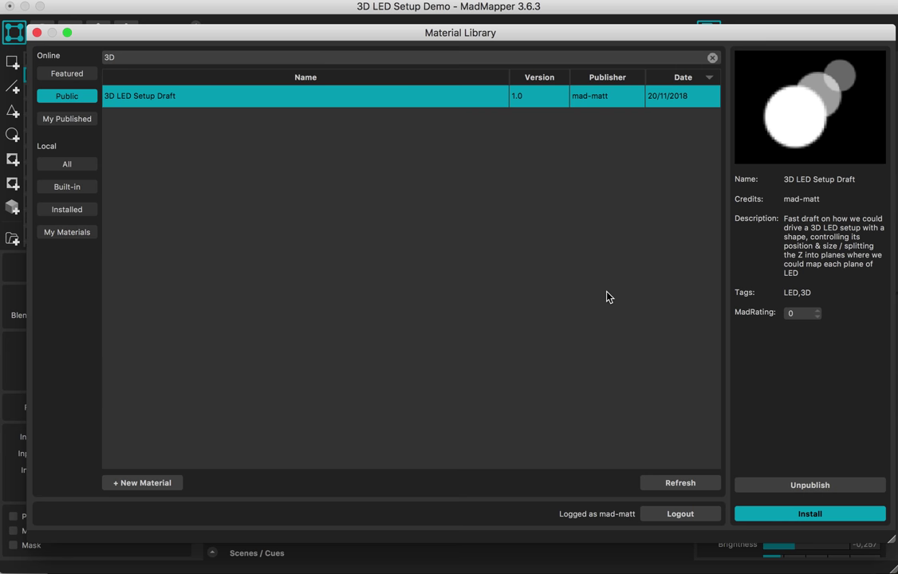
In MadLight, add a GarageCube SFX-01 W 1m LED fixture and shrink it to a small square.
click(37, 31)
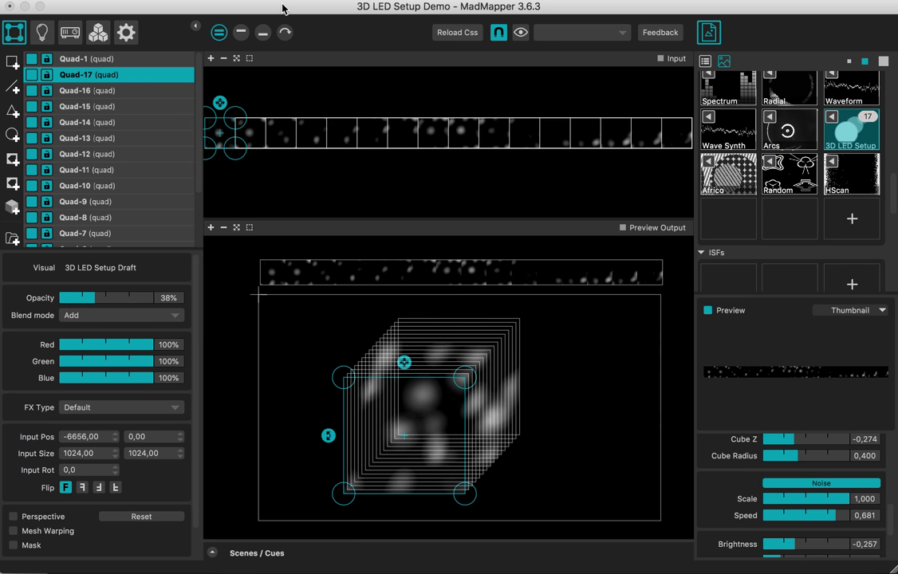
click(43, 32)
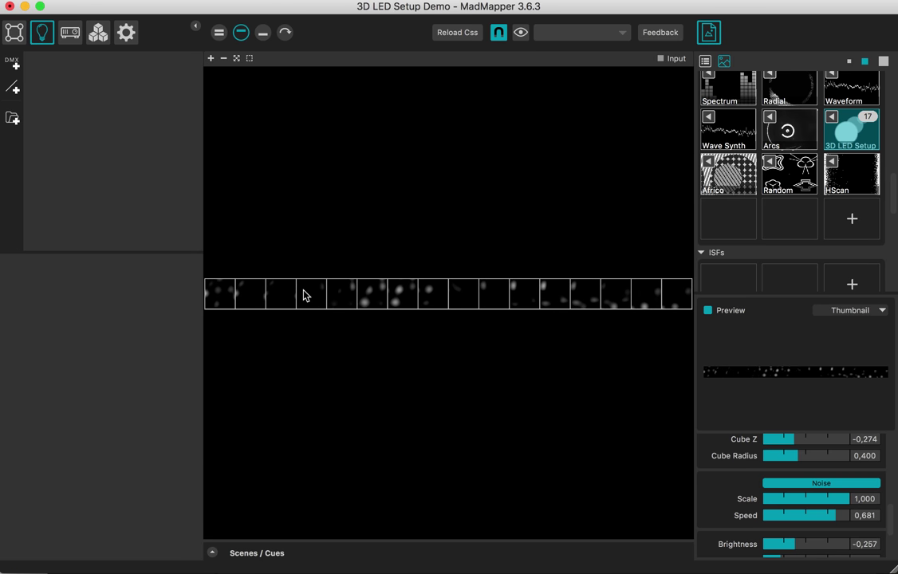
click(12, 61)
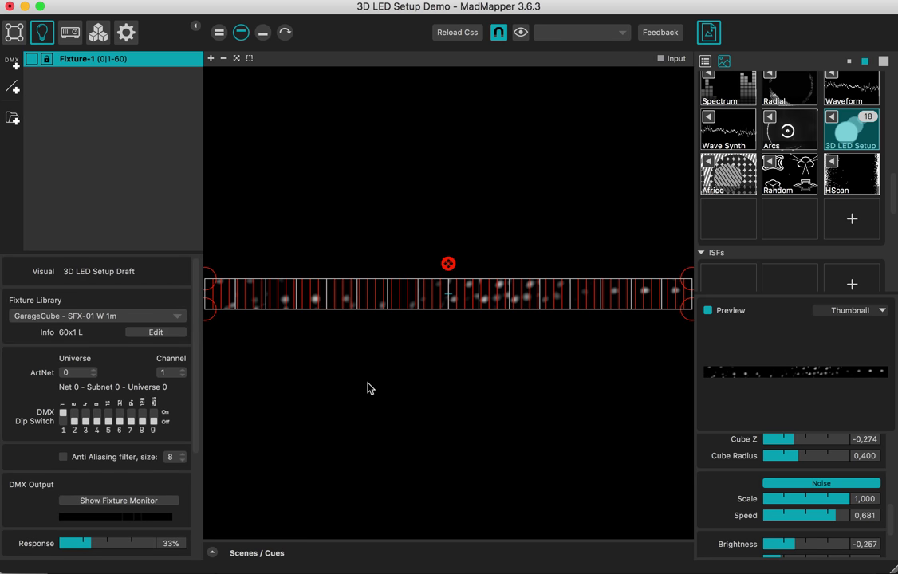
drag(669, 329, 248, 315)
Narrow Fixture-1 into a thin upright strip at the first plane's left edge.
scroll(260, 319, up, 2)
scroll(261, 321, up, 2)
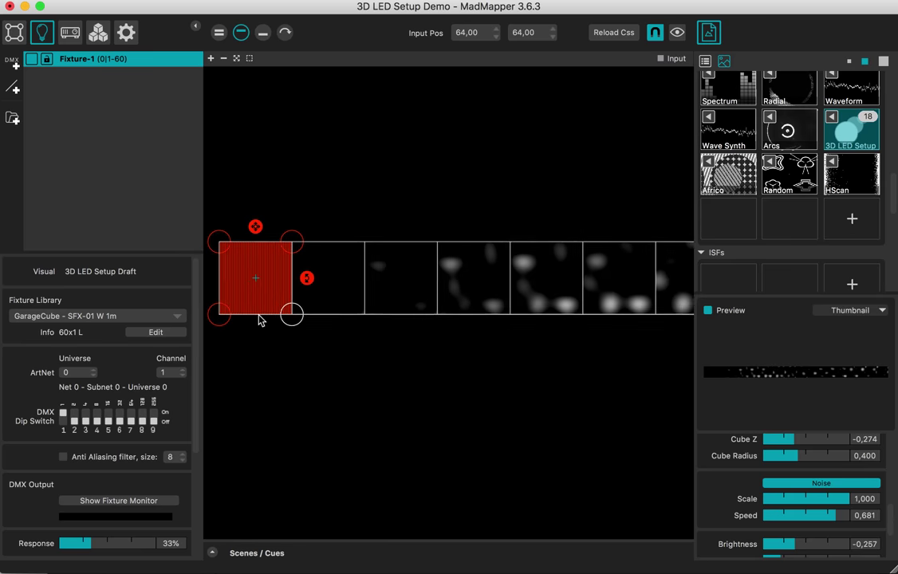
scroll(319, 331, left, 2)
scroll(389, 310, down, 2)
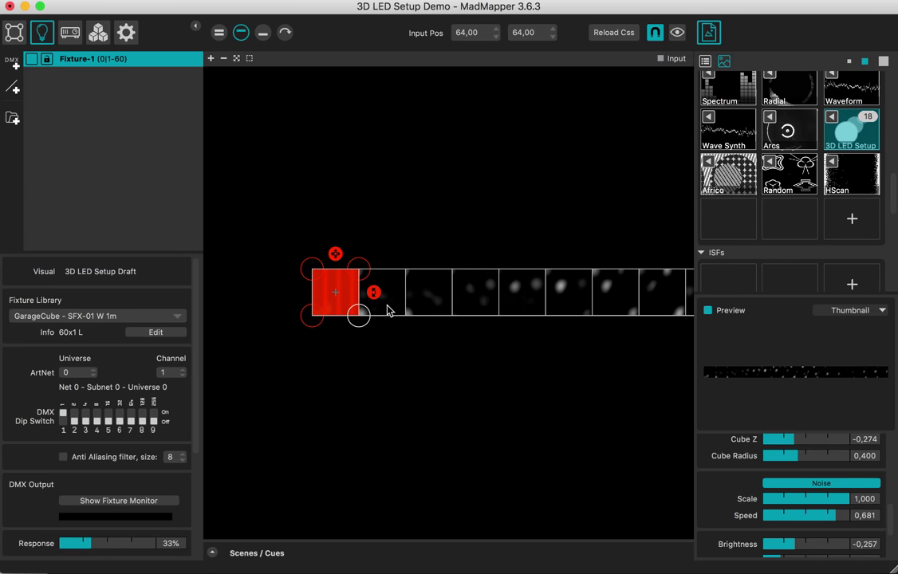
drag(358, 317, 341, 323)
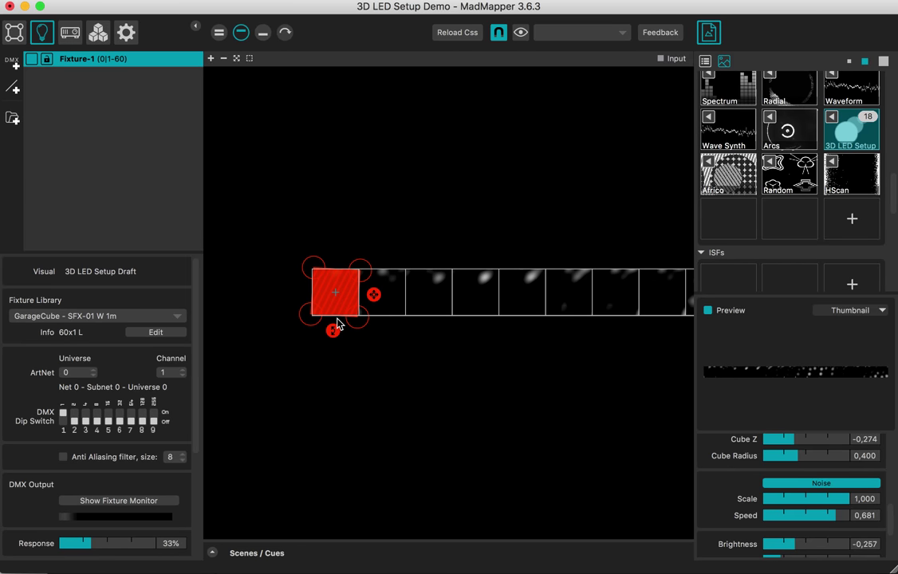
scroll(364, 321, up, 2)
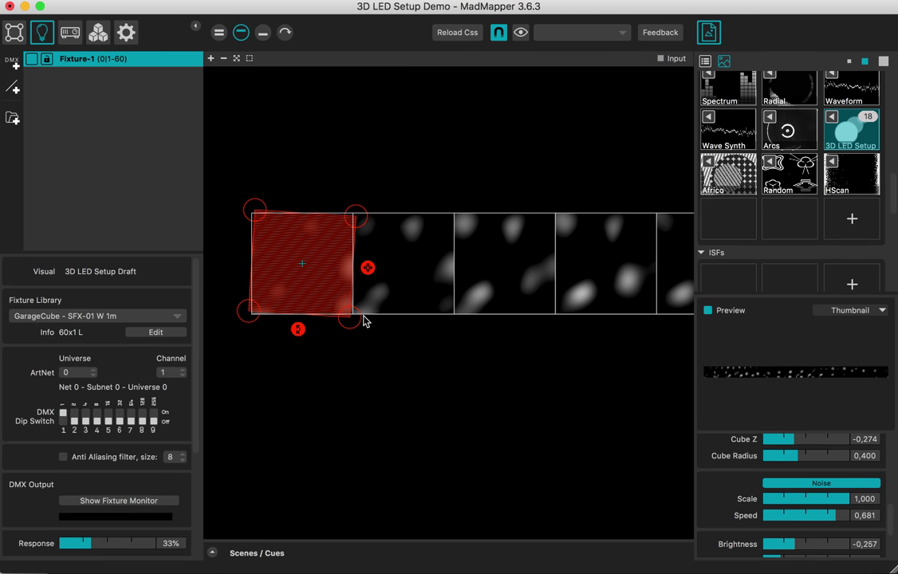
scroll(364, 320, up, 1)
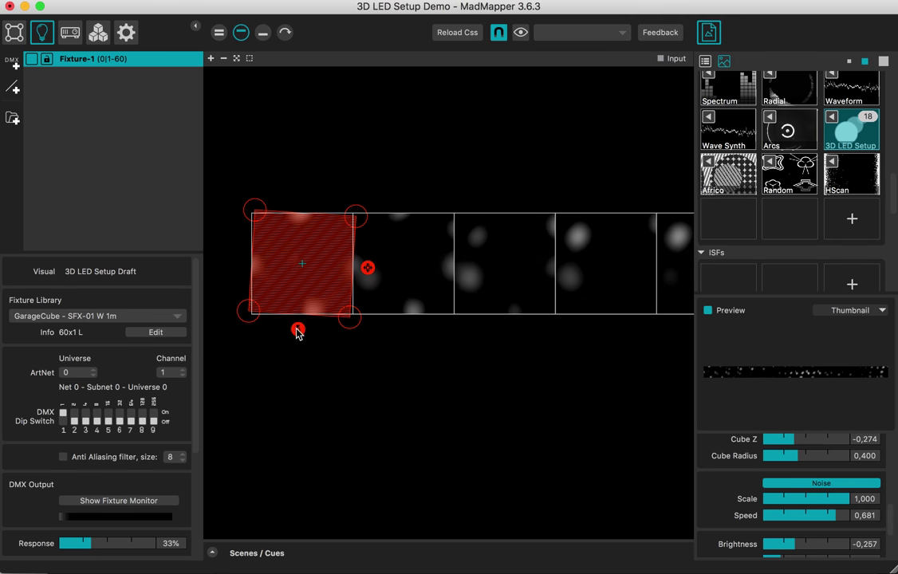
drag(355, 316, 262, 317)
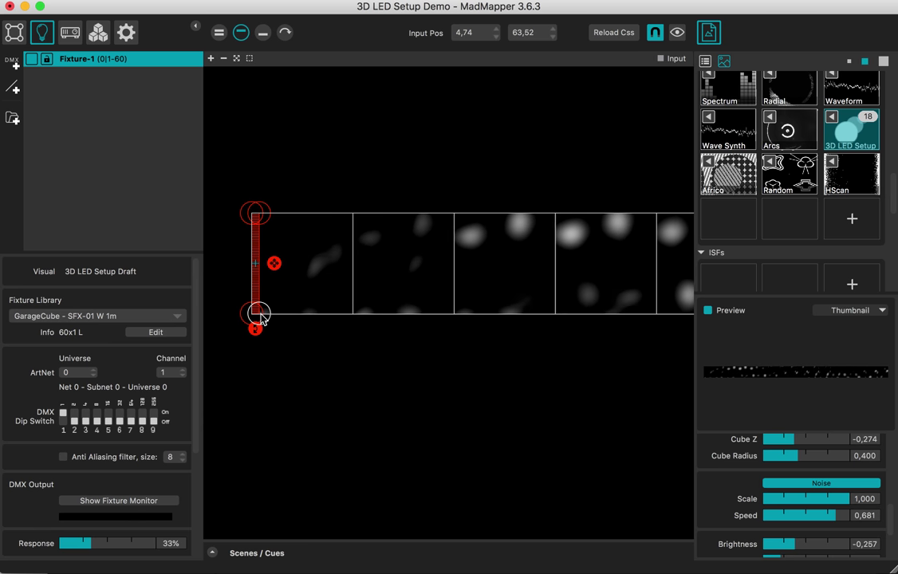
Duplicate the strip as Fixture-2 and place it just right of Fixture-1.
scroll(259, 315, up, 5)
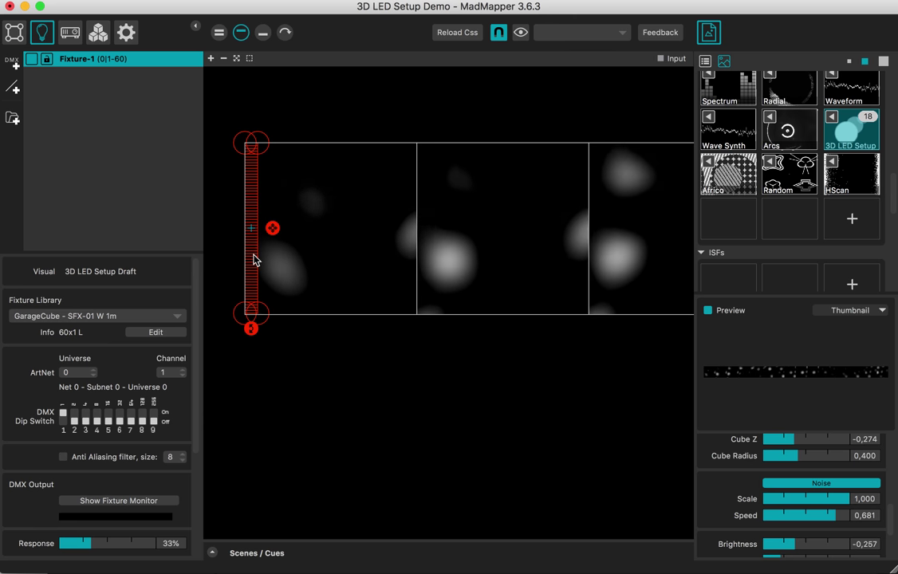
key(super+d)
mouse_move(265, 257)
mouse_down()
mouse_move(287, 259)
mouse_move(280, 258)
mouse_up()
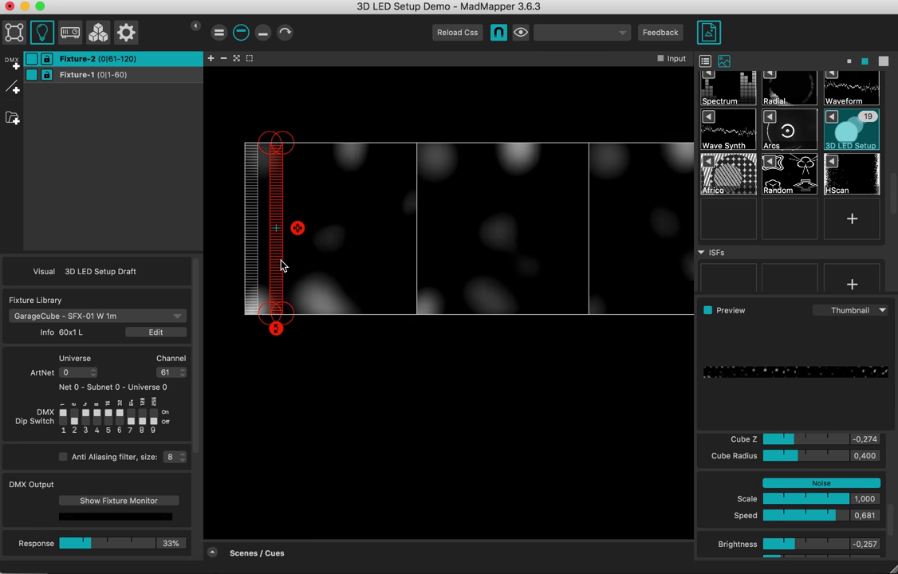
Select Fixture-1 and Fixture-2 together and duplicate them to extend the row.
drag(290, 267, 357, 261)
key(super+d)
key(super+d)
Switch the 3D LED material's shape to Sphere.
scroll(357, 261, down, 5)
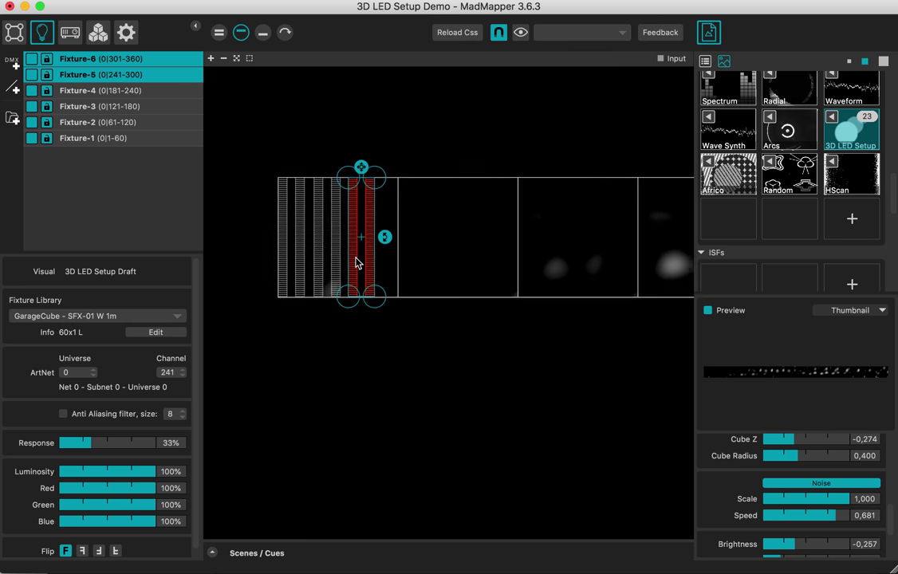
scroll(797, 459, down, 1)
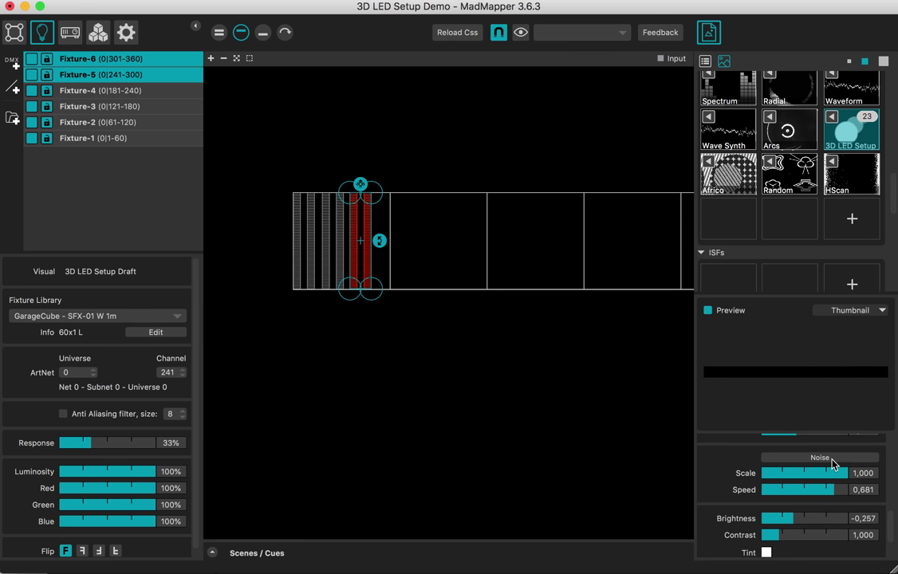
scroll(834, 476, down, 5)
scroll(827, 470, up, 2)
scroll(826, 471, up, 2)
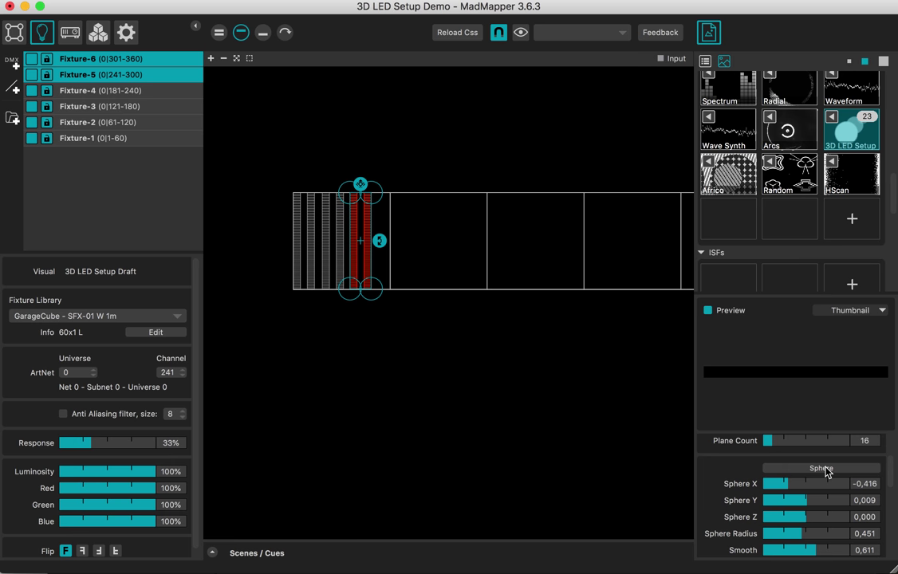
click(827, 469)
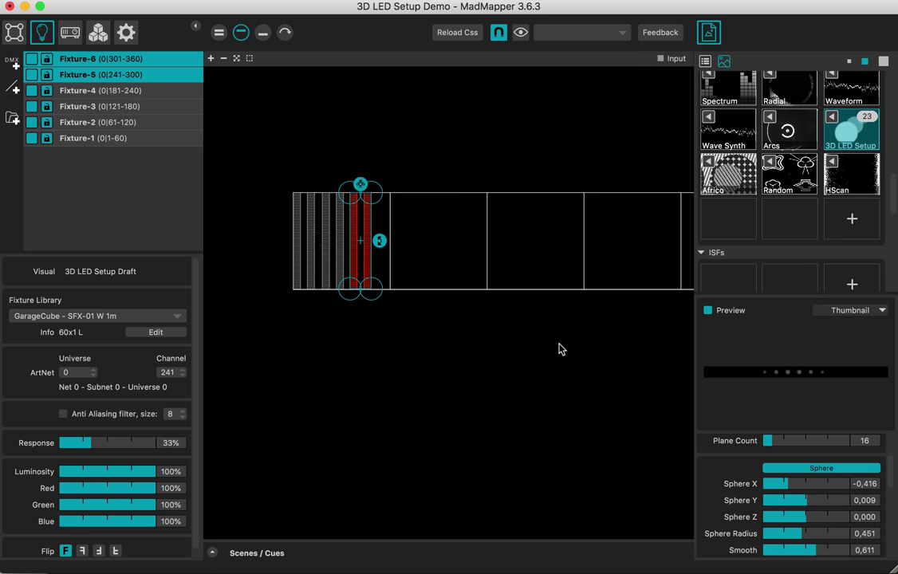
Set the sphere's Smooth to 0 and centre Sphere X at 0.
scroll(559, 349, down, 3)
scroll(559, 350, right, 5)
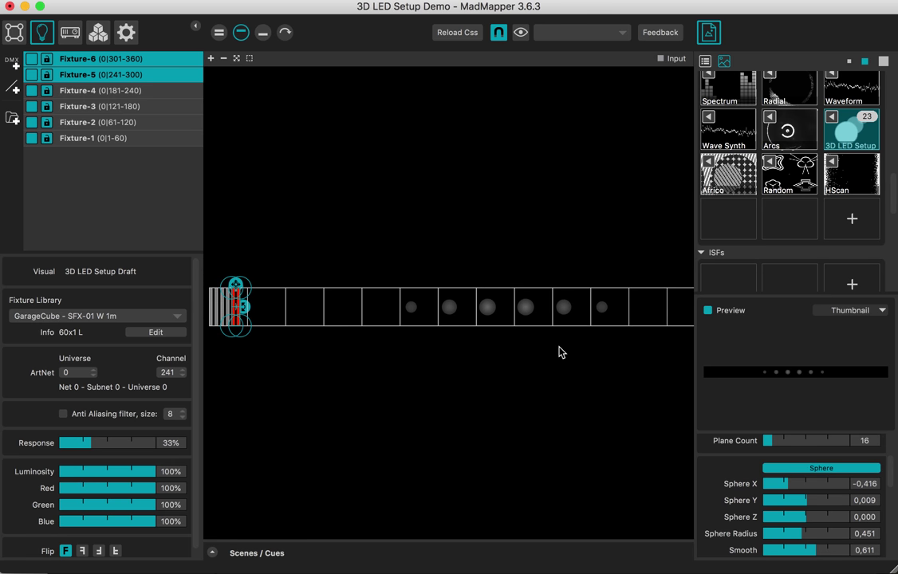
scroll(766, 507, down, 1)
drag(798, 511, 746, 511)
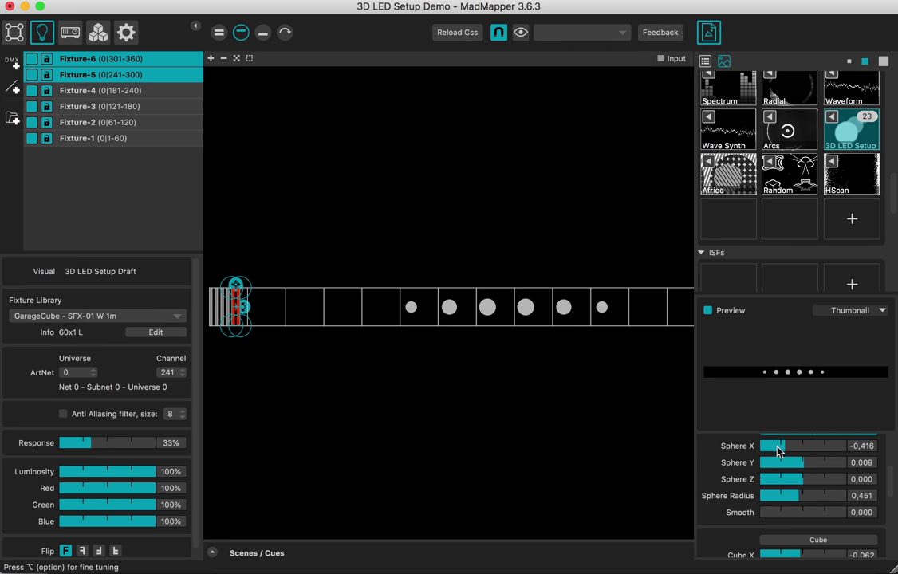
scroll(549, 359, down, 2)
scroll(549, 359, right, 3)
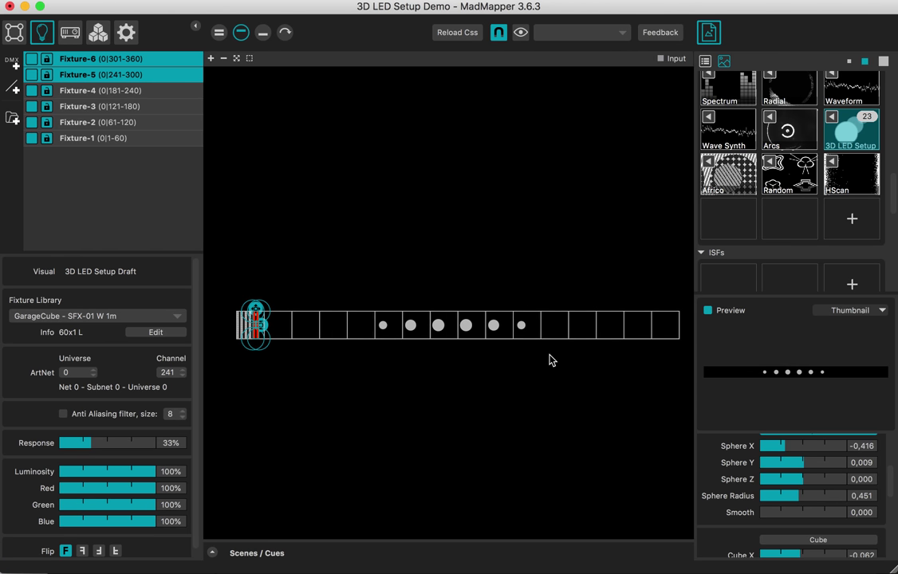
scroll(550, 360, right, 2)
drag(780, 447, 802, 446)
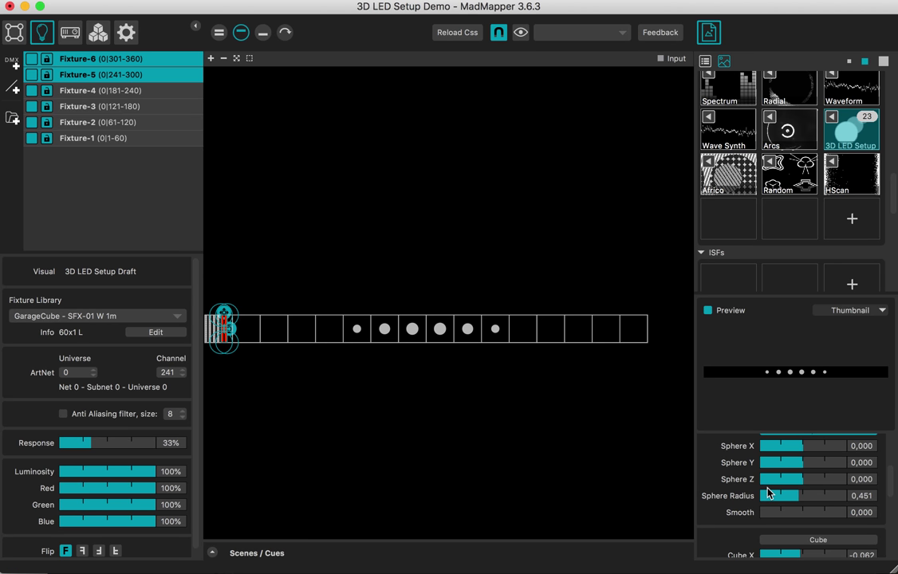
Turn off the material preview, reset Sphere X and Y to 0, and set Sphere Z to -0.150.
scroll(767, 488, up, 5)
click(735, 310)
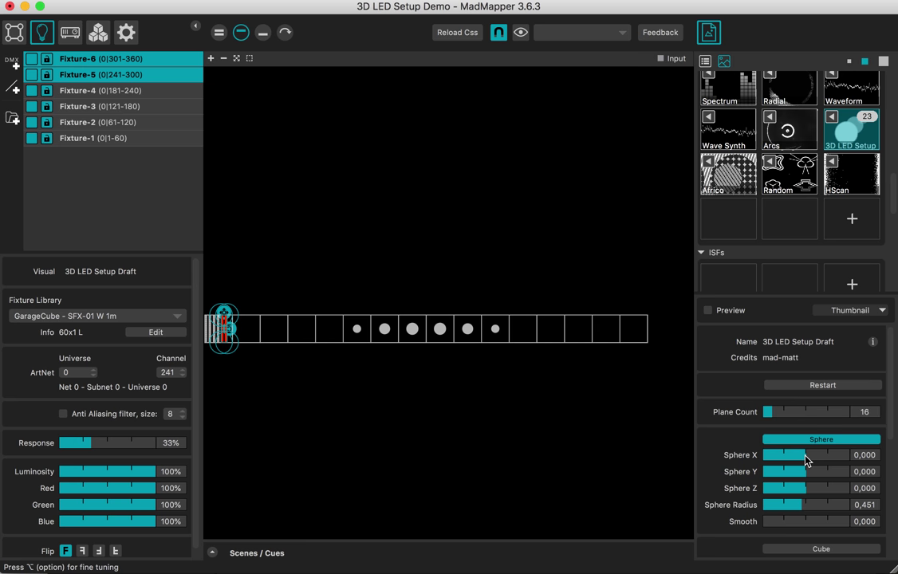
drag(806, 459, 821, 474)
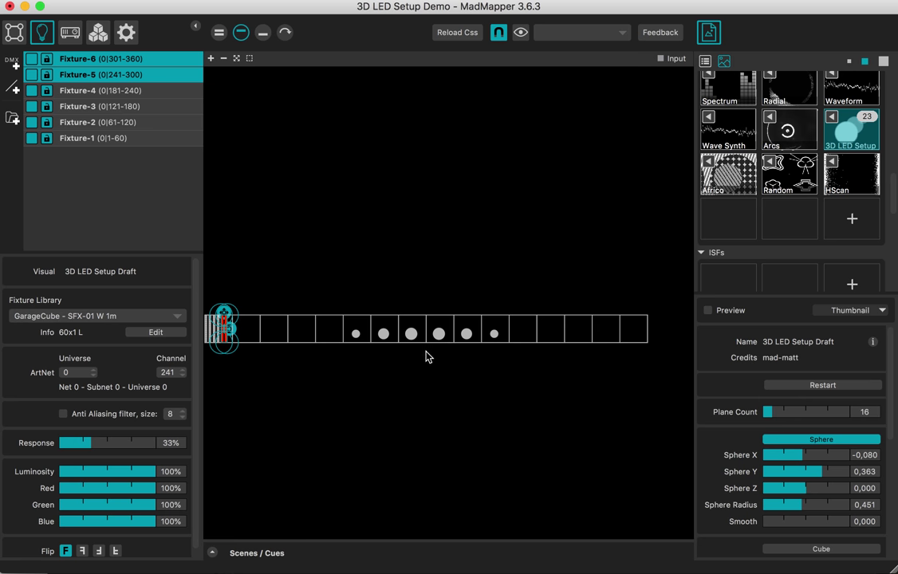
double_click(821, 473)
double_click(810, 456)
mouse_move(808, 491)
mouse_down()
mouse_move(760, 494)
mouse_move(850, 496)
mouse_move(804, 488)
mouse_move(635, 498)
mouse_move(828, 501)
mouse_move(784, 496)
mouse_move(793, 488)
mouse_move(808, 496)
mouse_move(799, 488)
mouse_up()
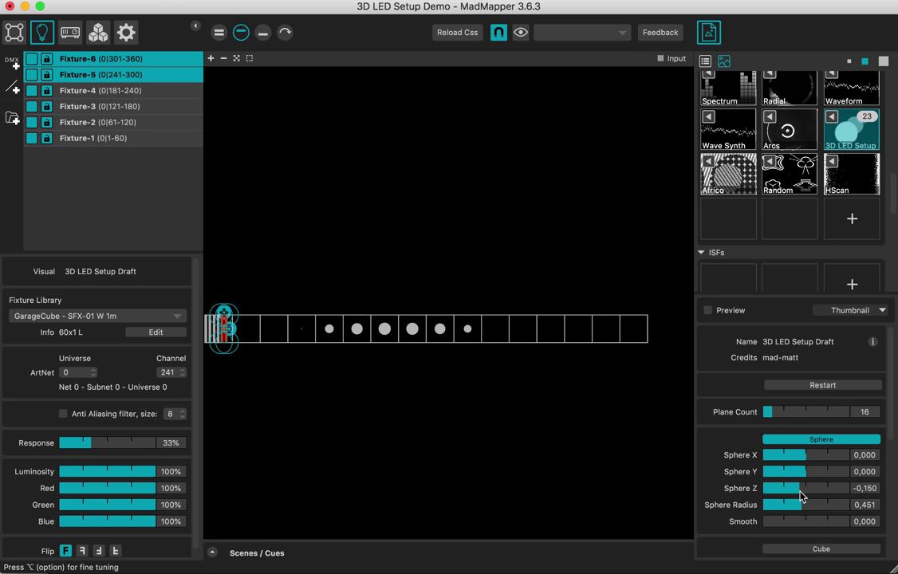
click(15, 33)
Lower Quad-17 through Quad-2 to about 30% opacity, then select the full-width Quad-1 strip.
scroll(104, 192, down, 5)
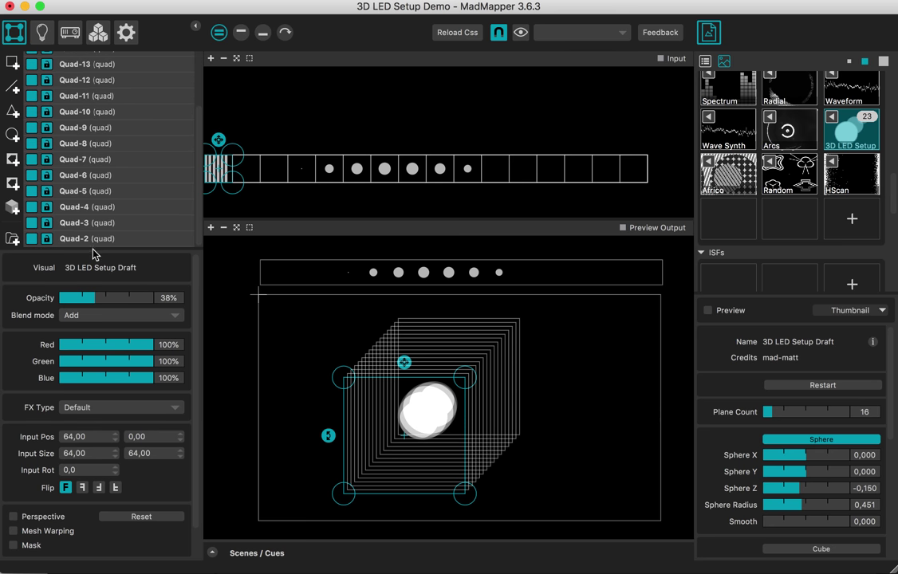
click(94, 226)
key(Up)
key(Up)
key(Up)
key(Up)
key(Up)
key(Up)
key(Up)
key(Up)
key(Up)
key(Up)
key(Up)
key(Up)
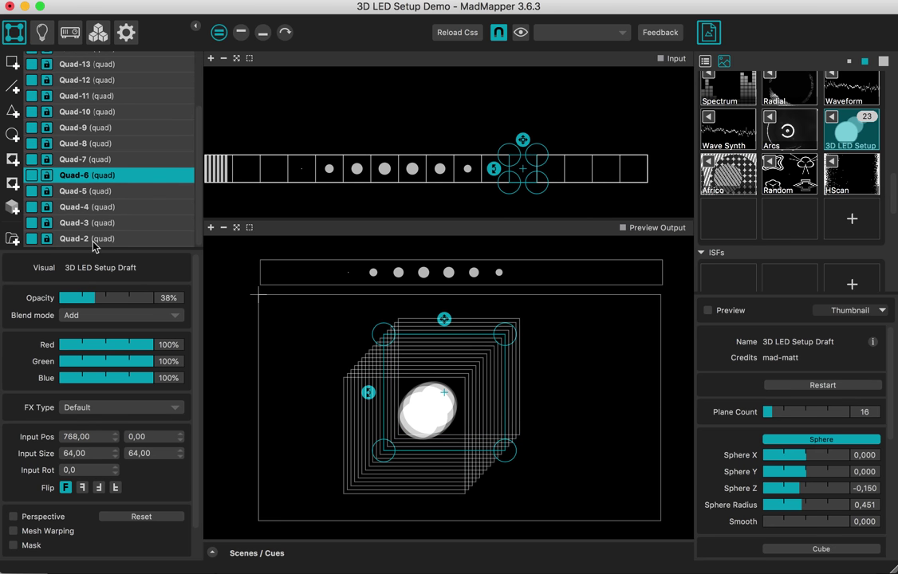
key(Up)
key(Up)
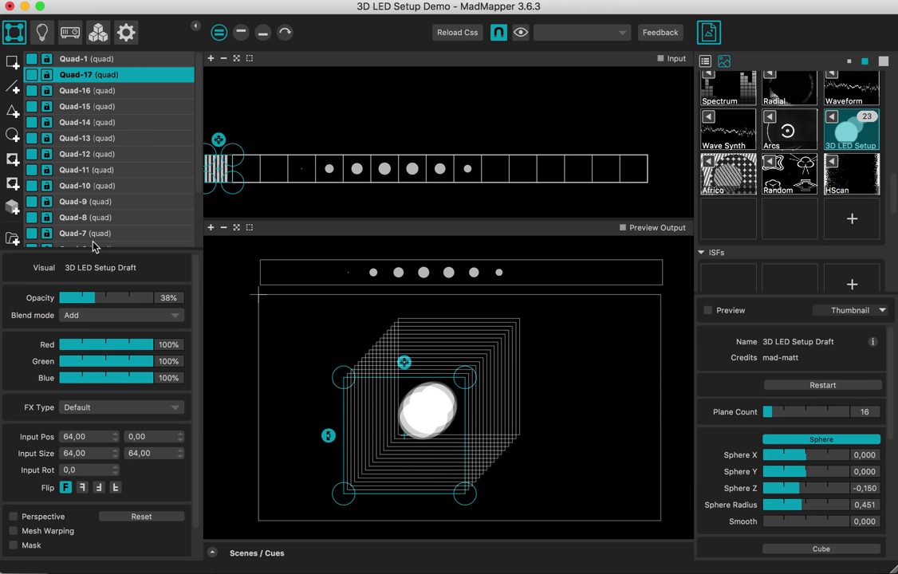
scroll(93, 246, down, 3)
shift+click(93, 237)
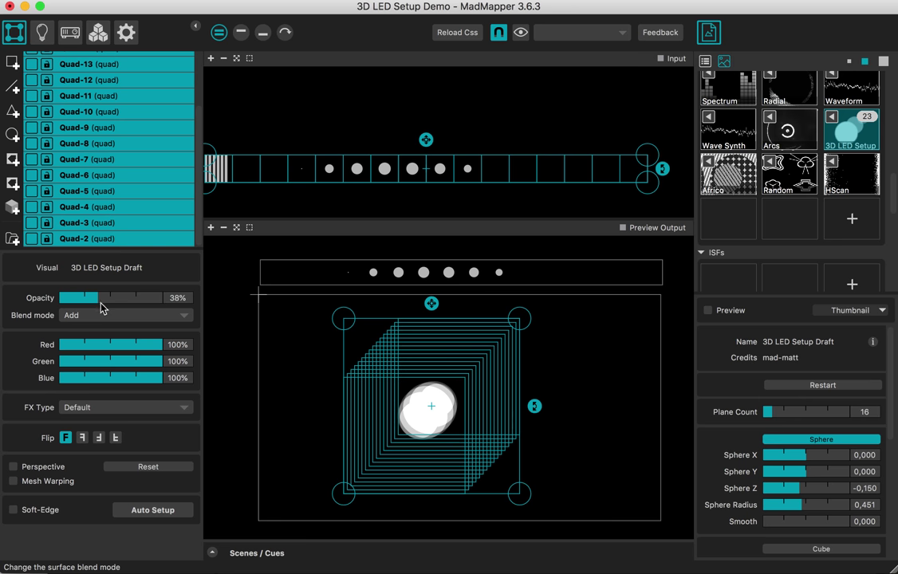
mouse_move(92, 303)
mouse_down()
mouse_move(73, 304)
mouse_move(90, 305)
mouse_up()
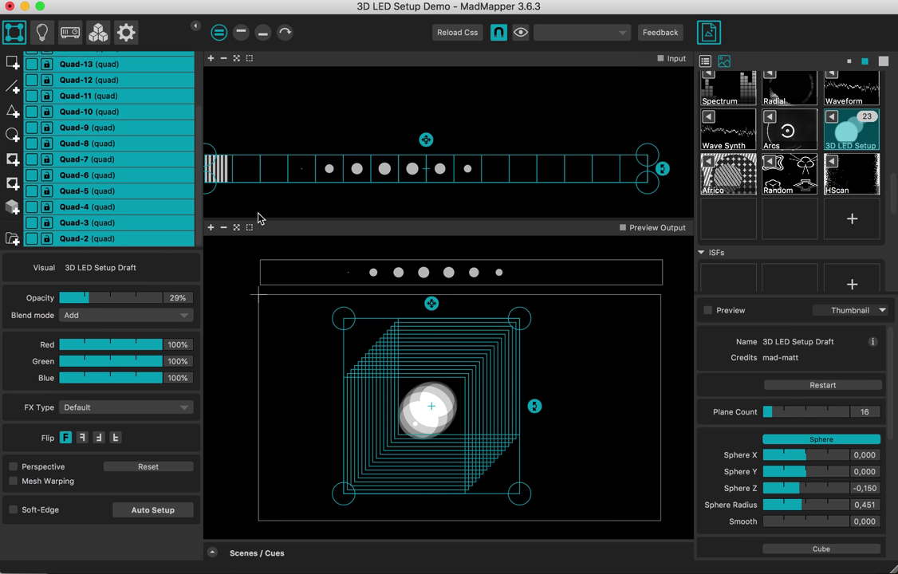
click(96, 236)
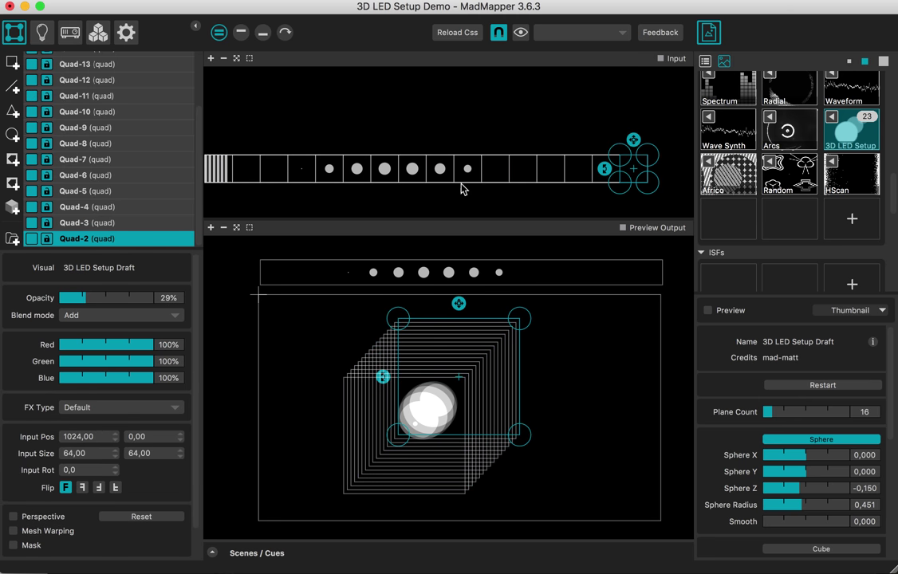
click(606, 177)
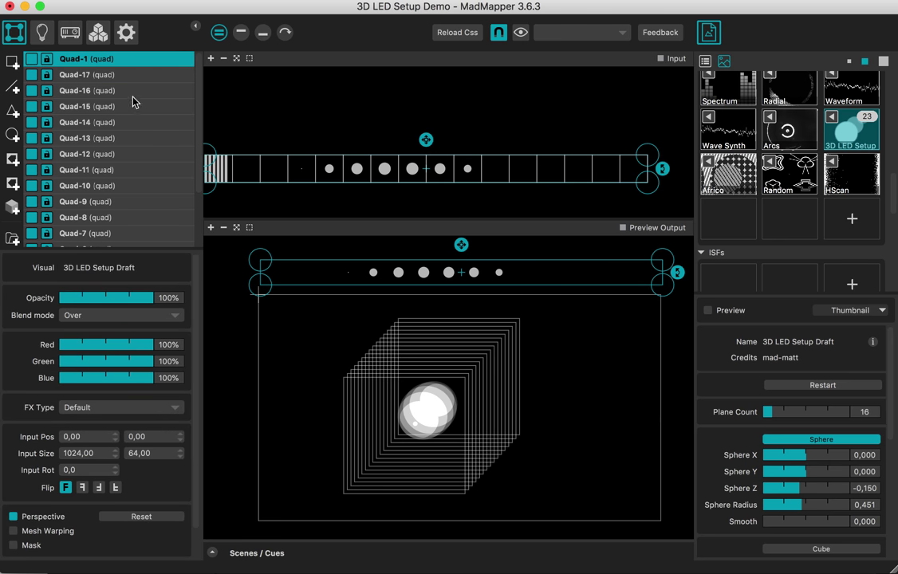
Delete Quad-1 and move Quad-7 off the cube to the right of the output.
key(Delete)
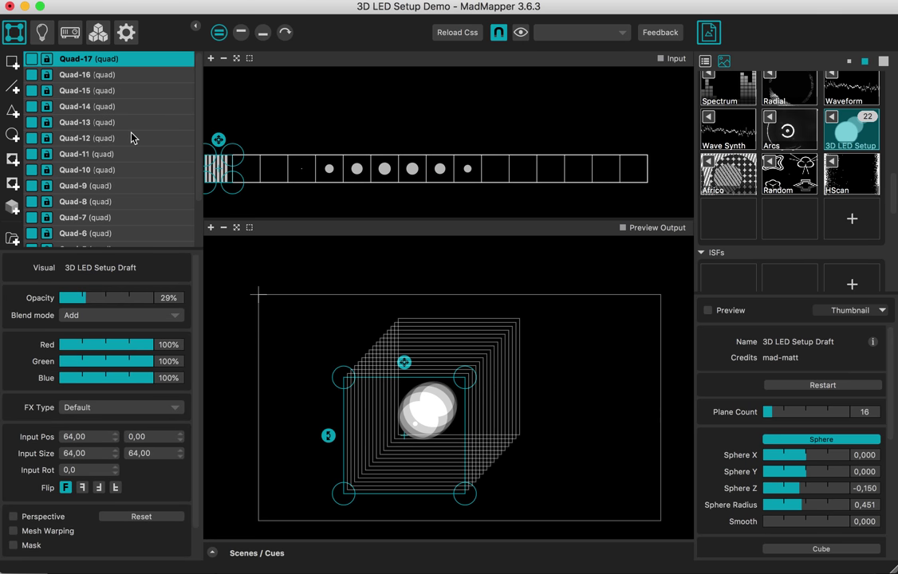
scroll(124, 183, down, 3)
click(117, 240)
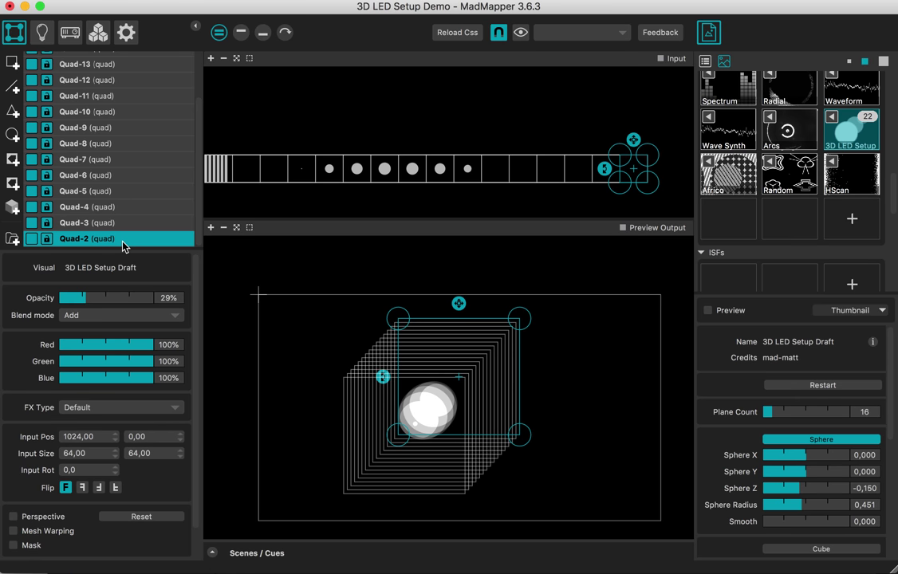
key(Up)
key(Up)
key(Up)
key(Up)
key(Up)
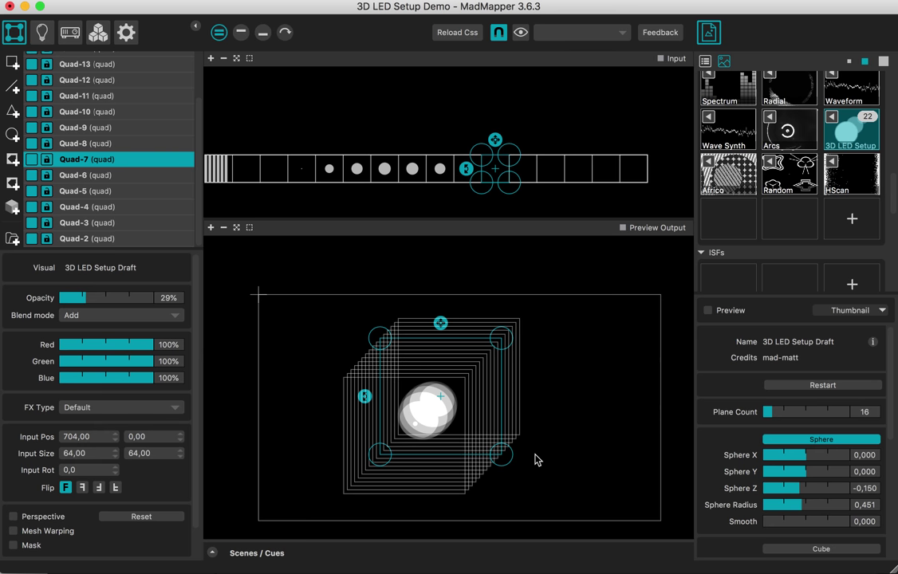
drag(472, 431, 636, 441)
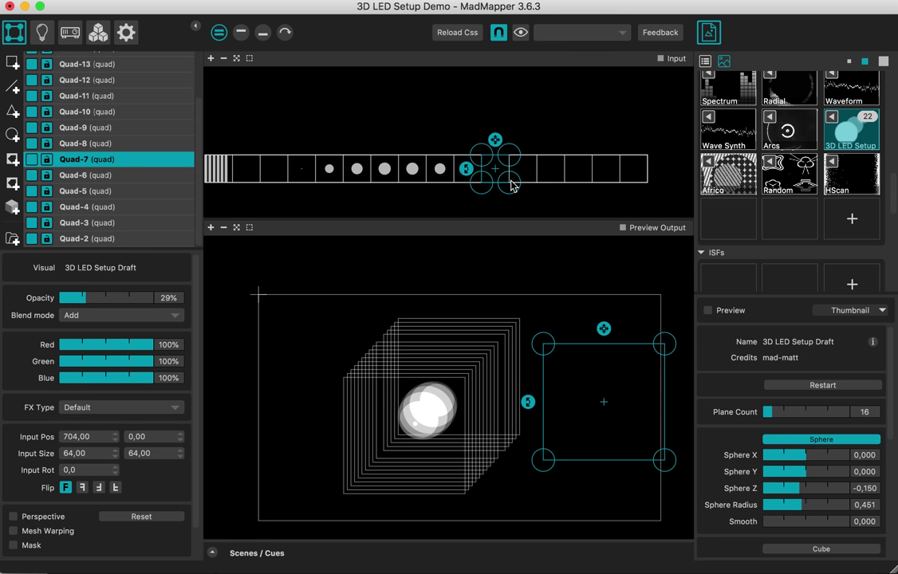
Try a new sphere radius and undo it, then sweep the sphere through the depth planes and back.
drag(802, 512, 839, 509)
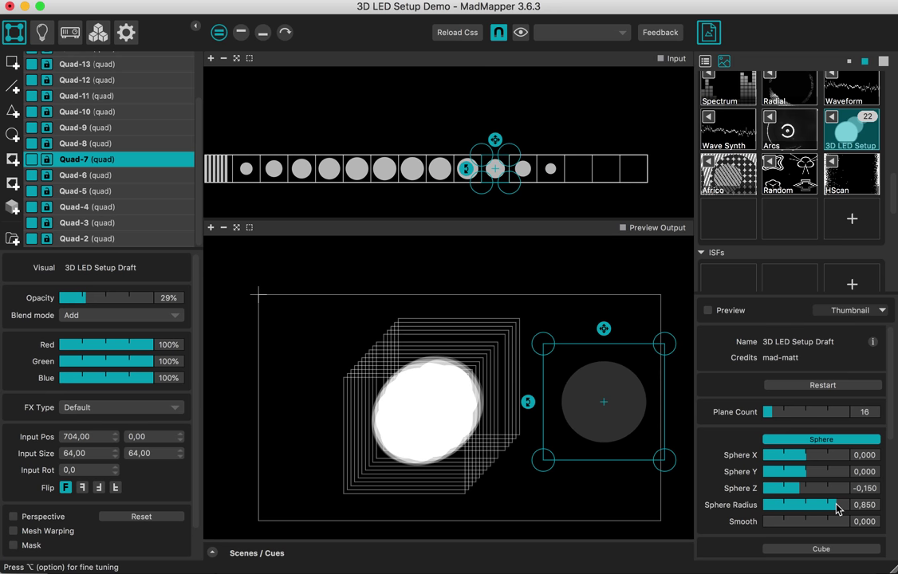
key(super+z)
key(super+z)
key(super+z)
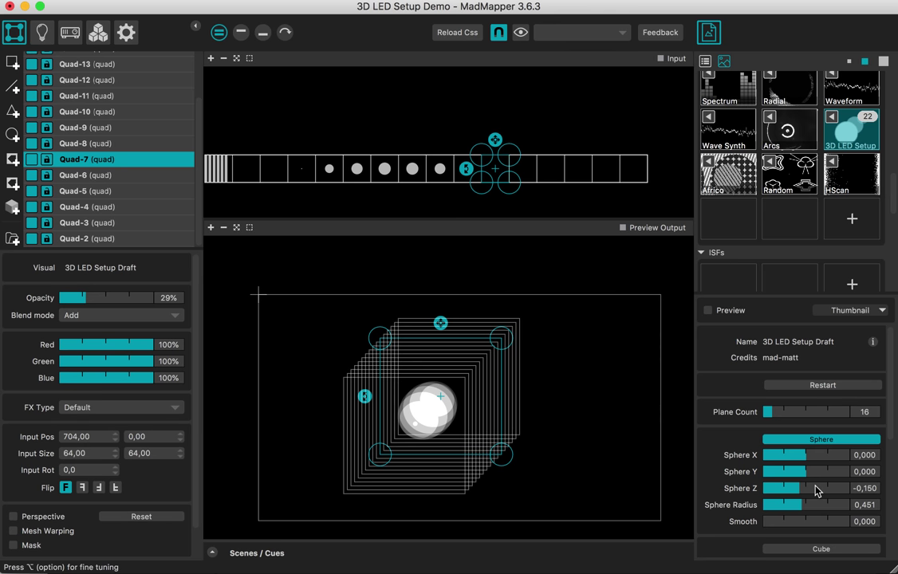
drag(801, 490, 814, 460)
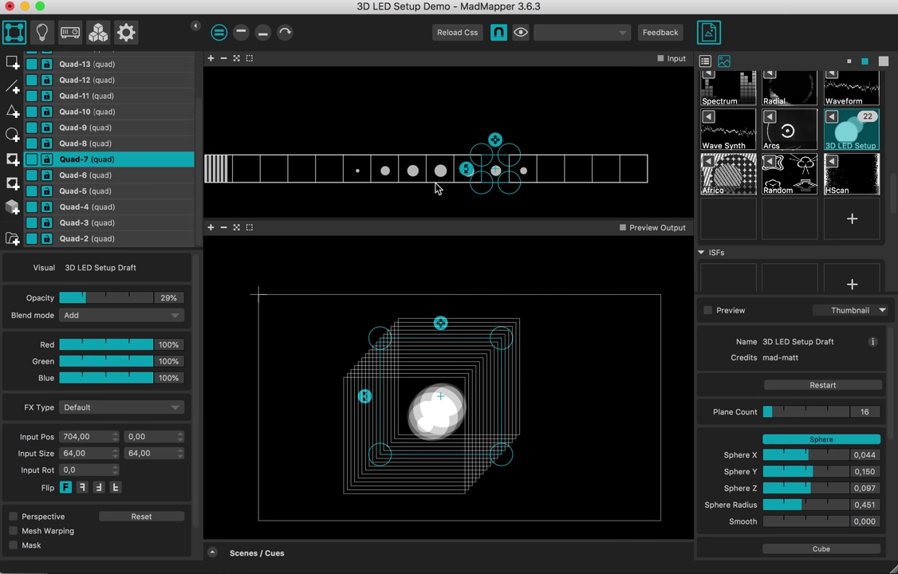
mouse_move(812, 490)
mouse_down()
mouse_move(783, 494)
mouse_move(820, 484)
mouse_move(784, 482)
mouse_move(837, 508)
mouse_move(756, 507)
mouse_move(805, 508)
mouse_up()
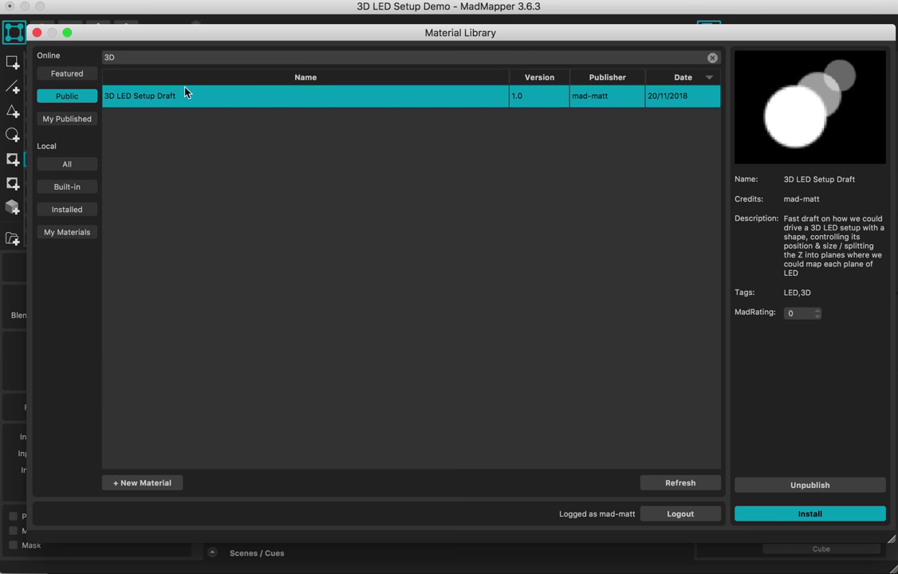
Open 3D LED Setup Draft in the Material Editor to view its 3D-LED-Shapes.fs shader.
double_click(163, 104)
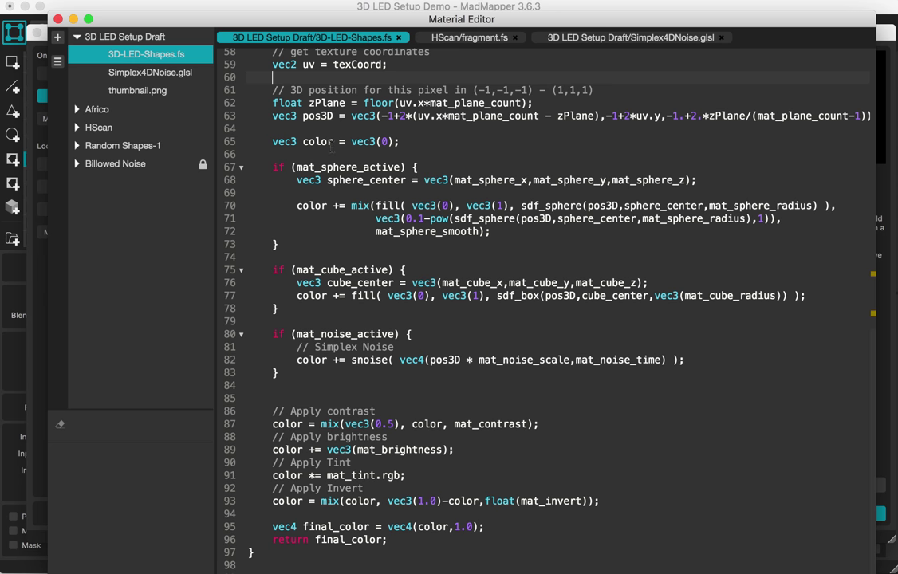
scroll(309, 146, up, 15)
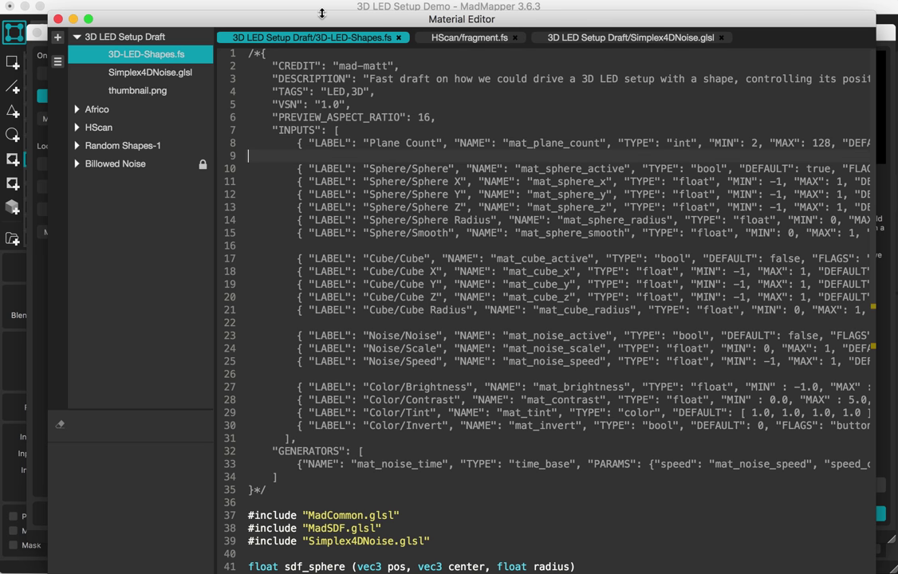
drag(322, 23, 289, 14)
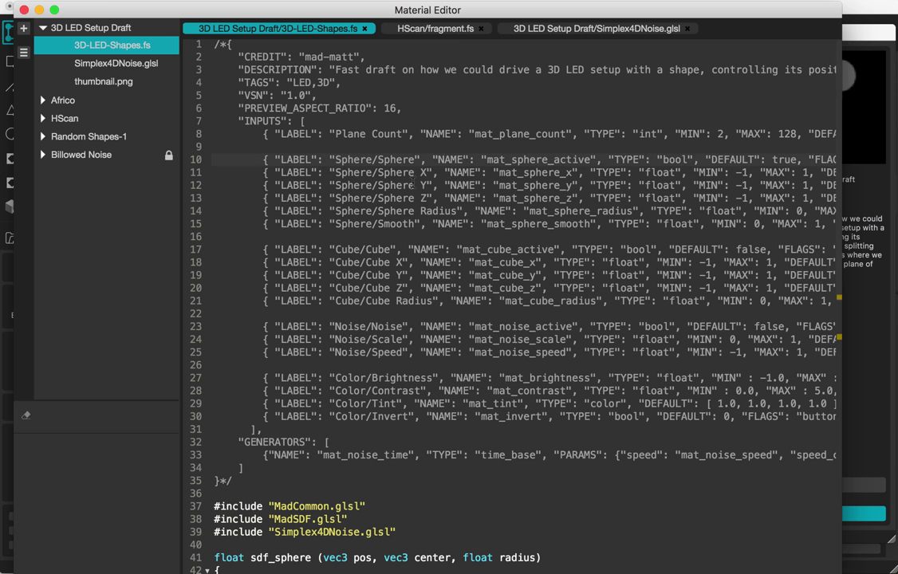
key(shift+Down)
key(shift+Down)
key(shift+Down)
key(shift+Down)
key(shift+Down)
key(shift+Down)
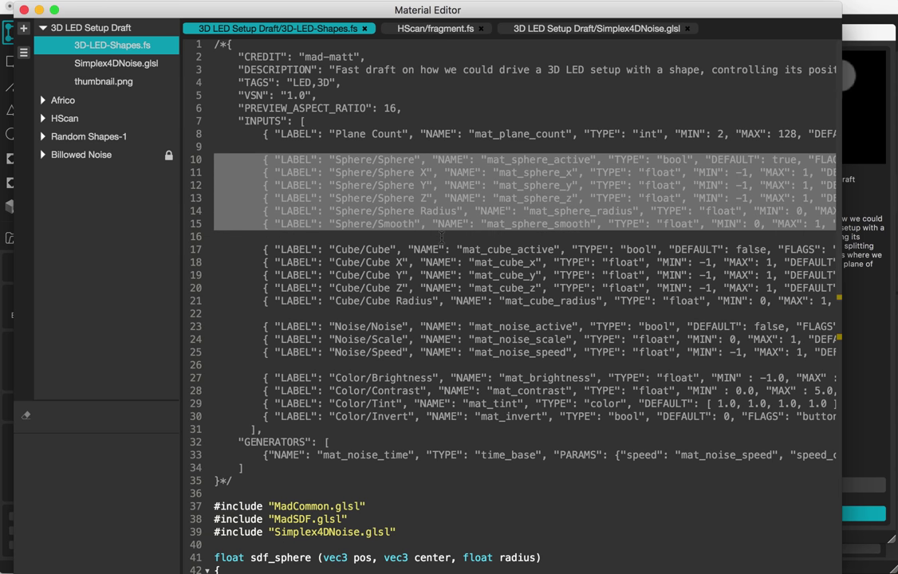
click(441, 237)
scroll(443, 243, down, 10)
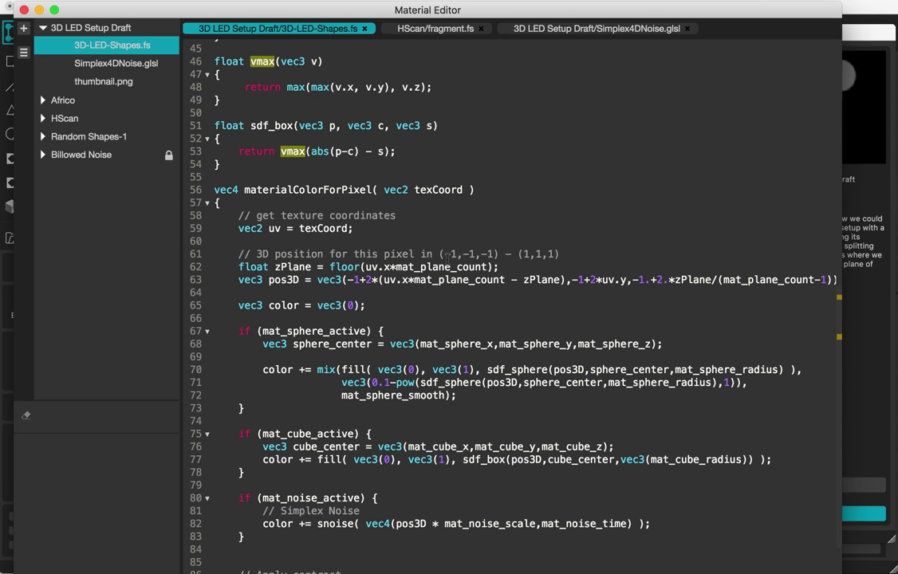
scroll(447, 254, up, 2)
double_click(271, 74)
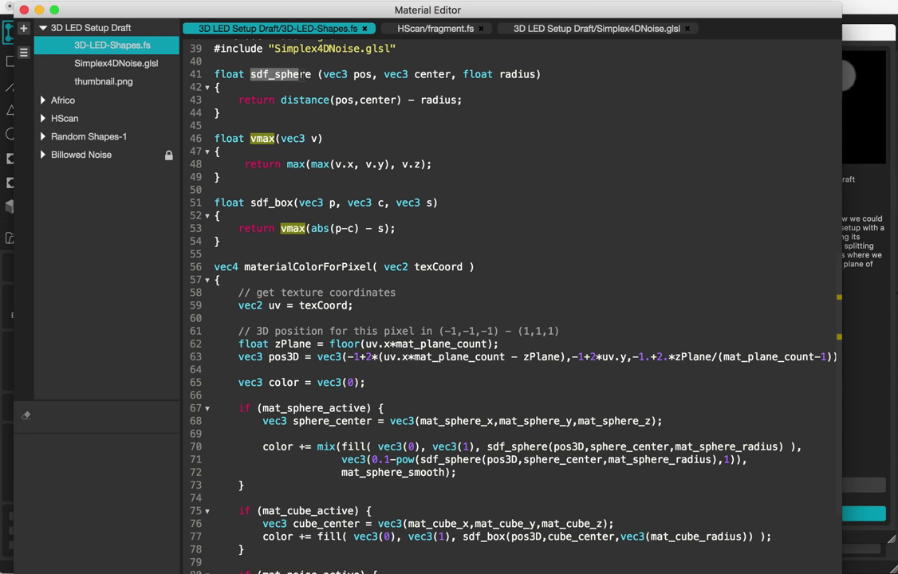
drag(323, 74, 454, 74)
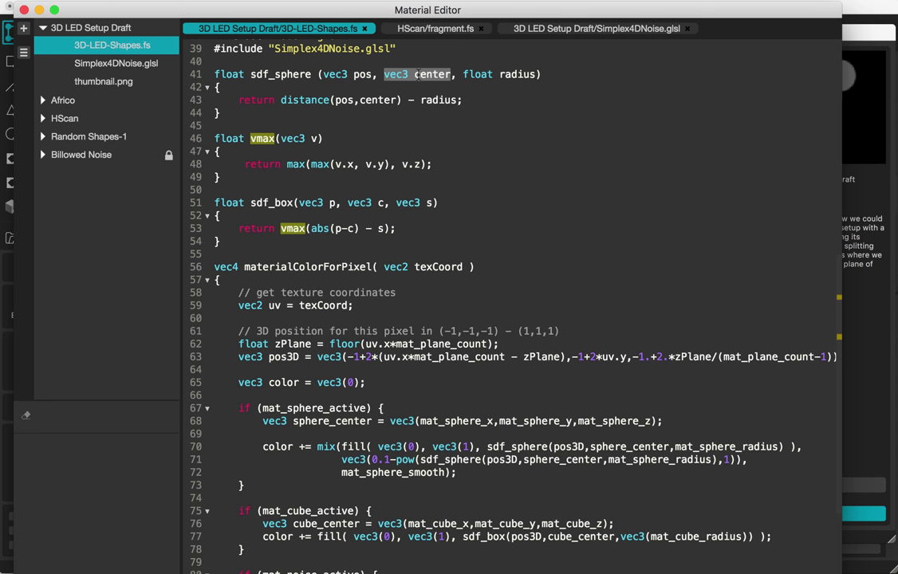
drag(371, 74, 324, 75)
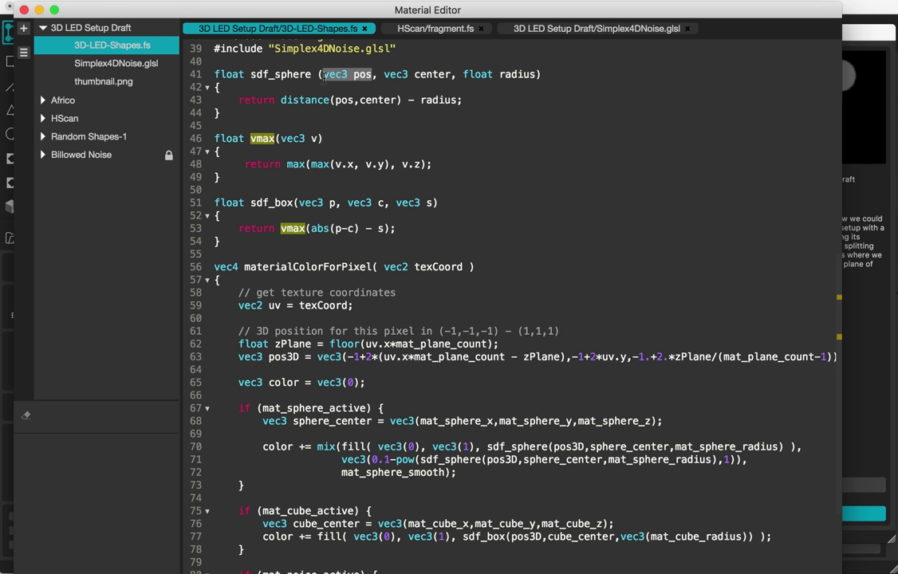
drag(464, 74, 533, 74)
scroll(533, 73, down, 3)
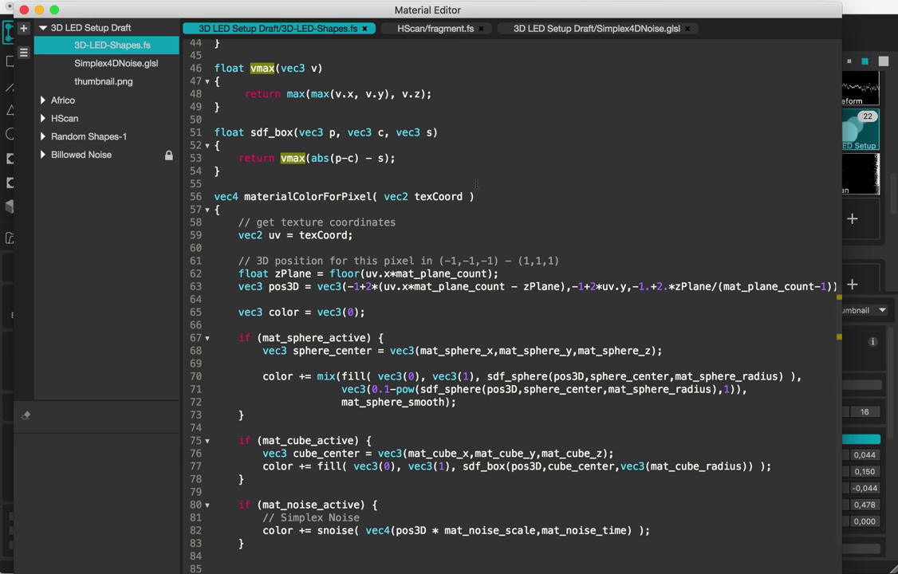
Highlight texCoord, pos3D and the -1,-1,-1 comment range in the shader, then close the editor.
drag(384, 197, 463, 197)
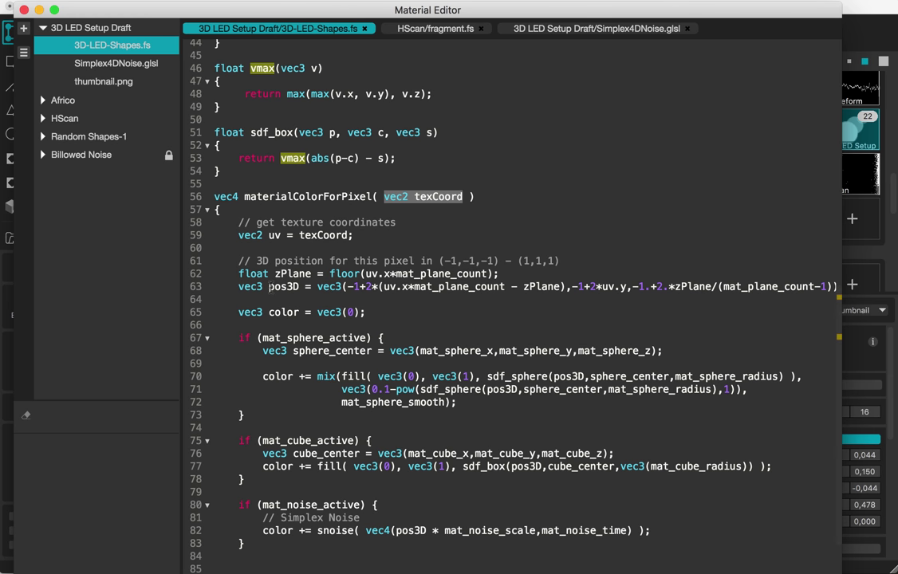
drag(270, 287, 301, 288)
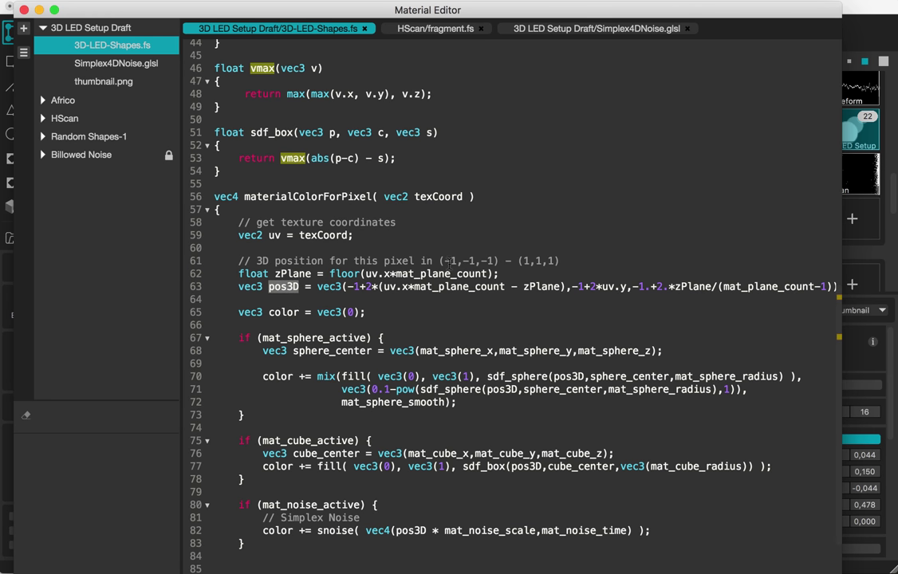
drag(445, 261, 493, 261)
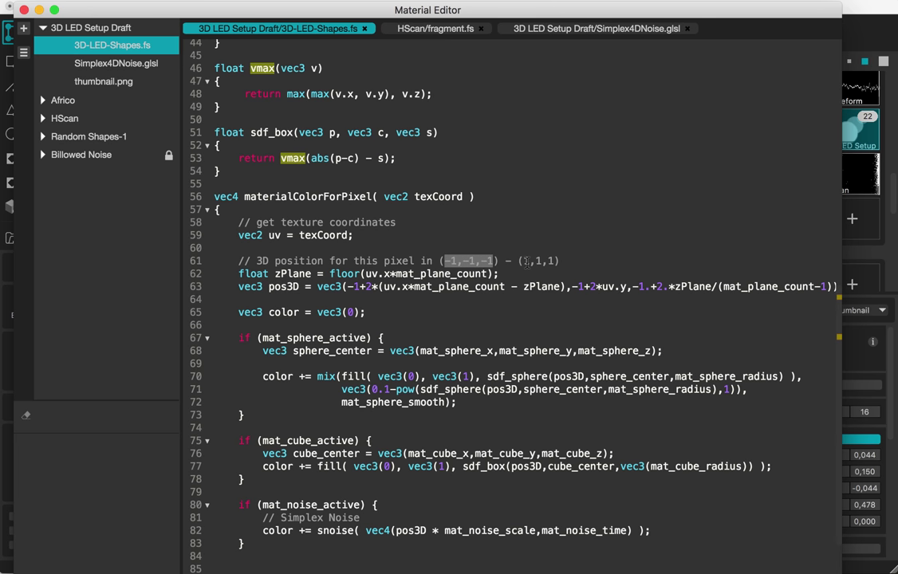
double_click(287, 287)
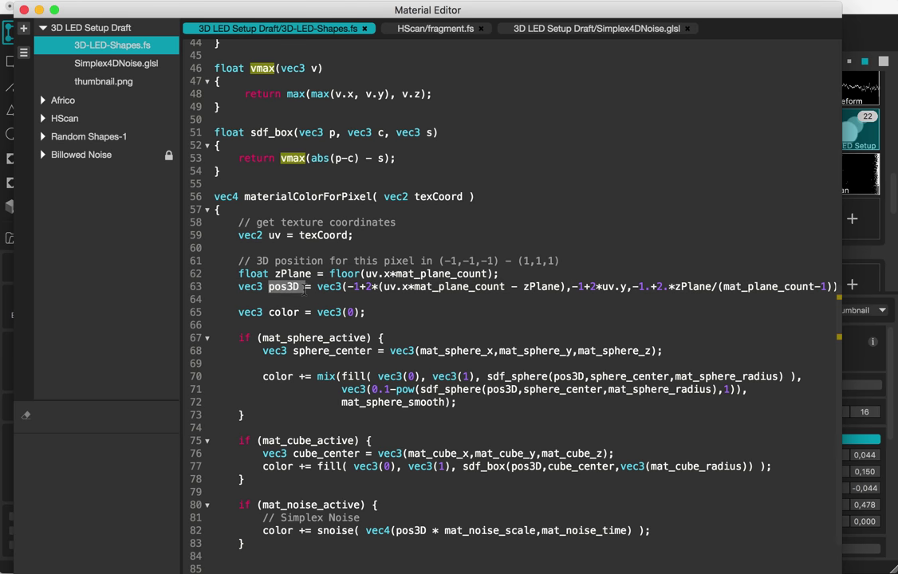
key(super+w)
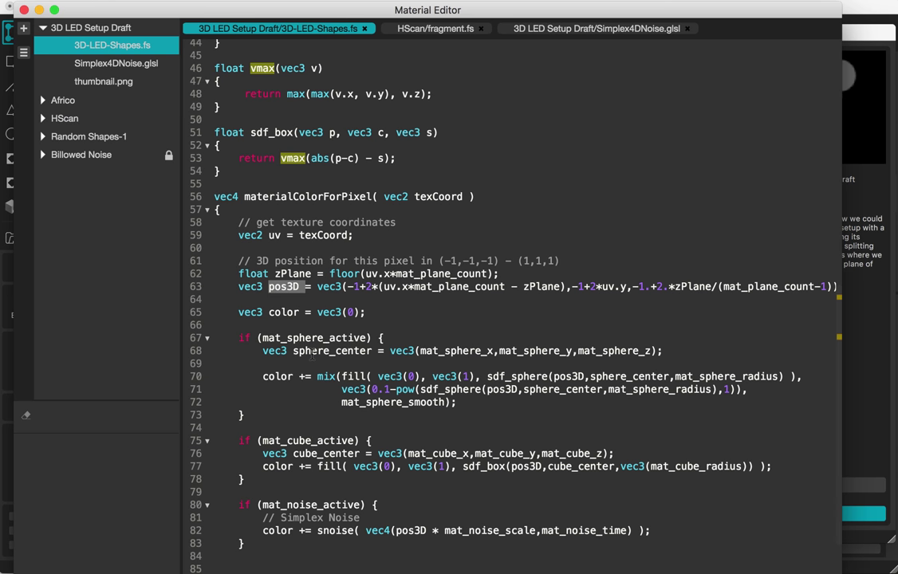
Select sphere_center on line 68 and nudge the sphere's X position in the library preview.
scroll(311, 357, down, 2)
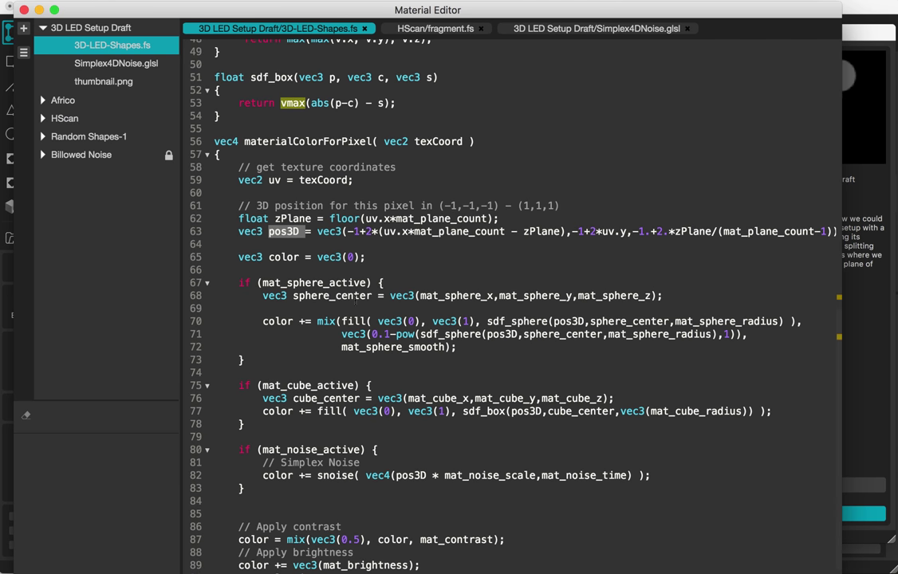
double_click(319, 297)
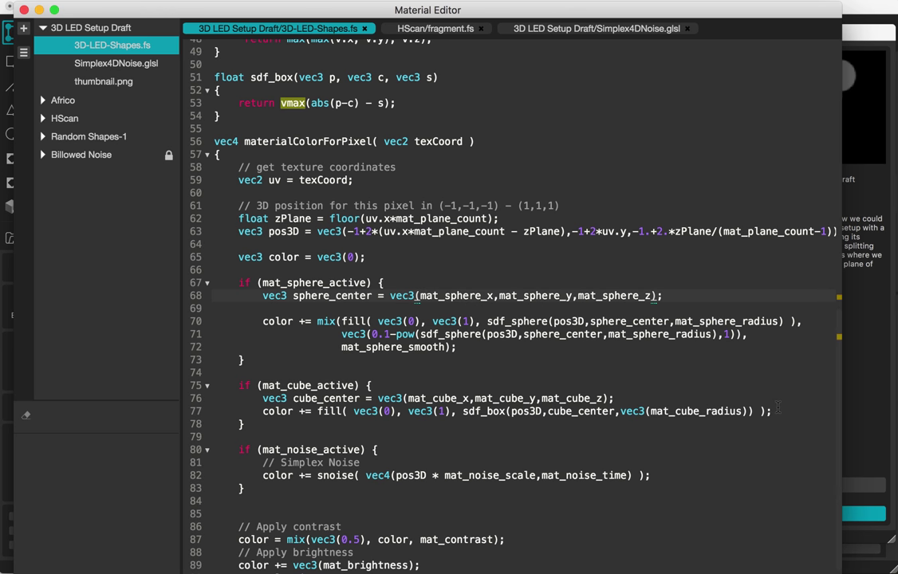
key(super+grave)
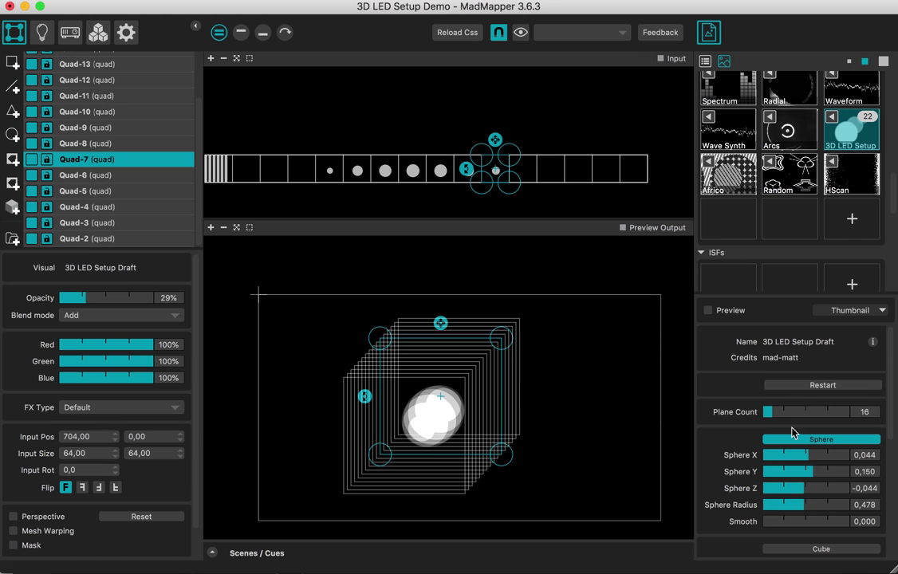
mouse_move(808, 458)
mouse_down()
mouse_move(825, 460)
mouse_move(788, 472)
mouse_move(804, 473)
mouse_move(803, 465)
mouse_up()
key(super+grave)
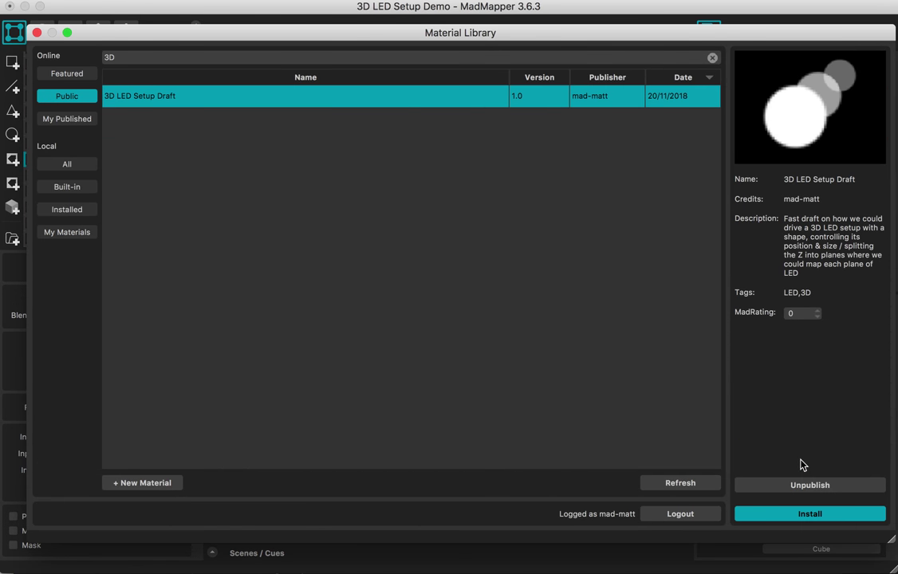
Highlight the sdf_sphere call on line 70, then close the Material Editor and Material Library.
key(super+grave)
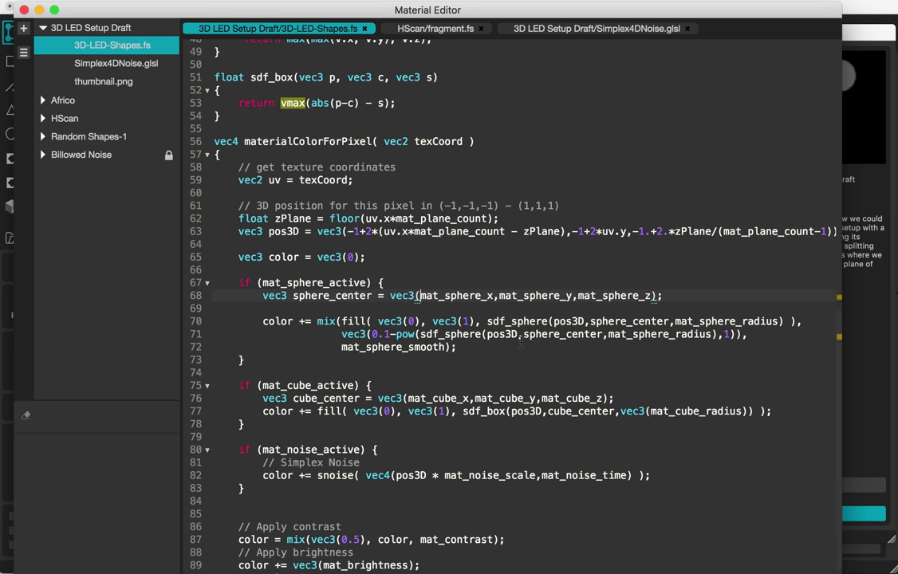
drag(487, 321, 784, 322)
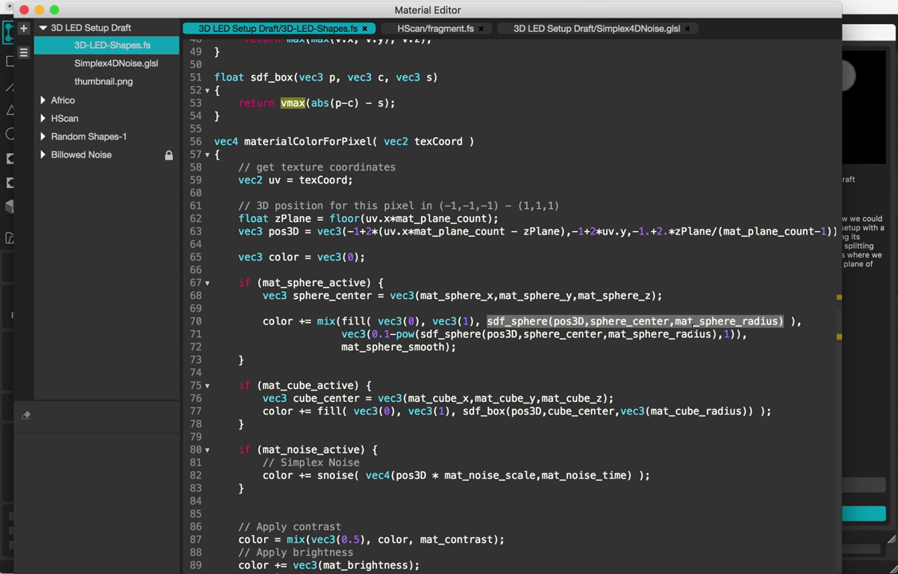
key(super+w)
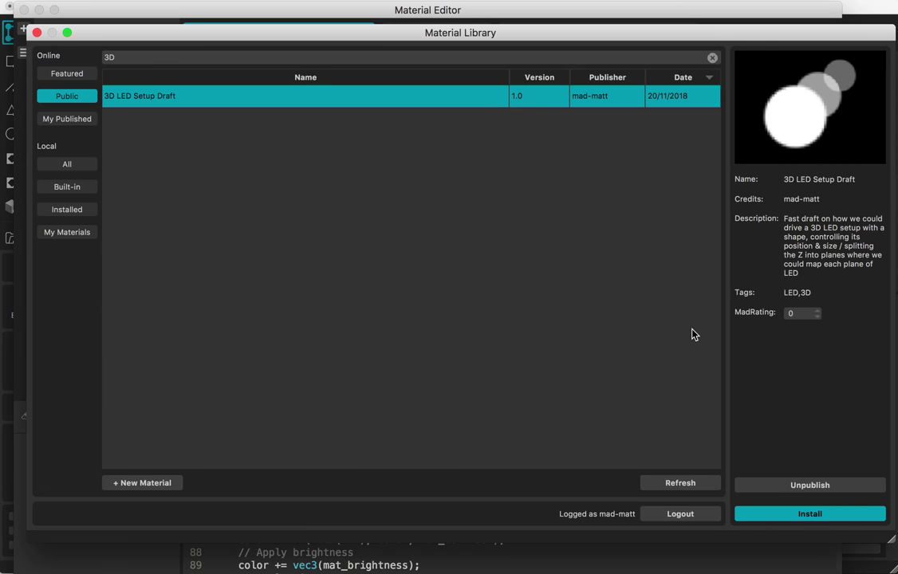
key(super+w)
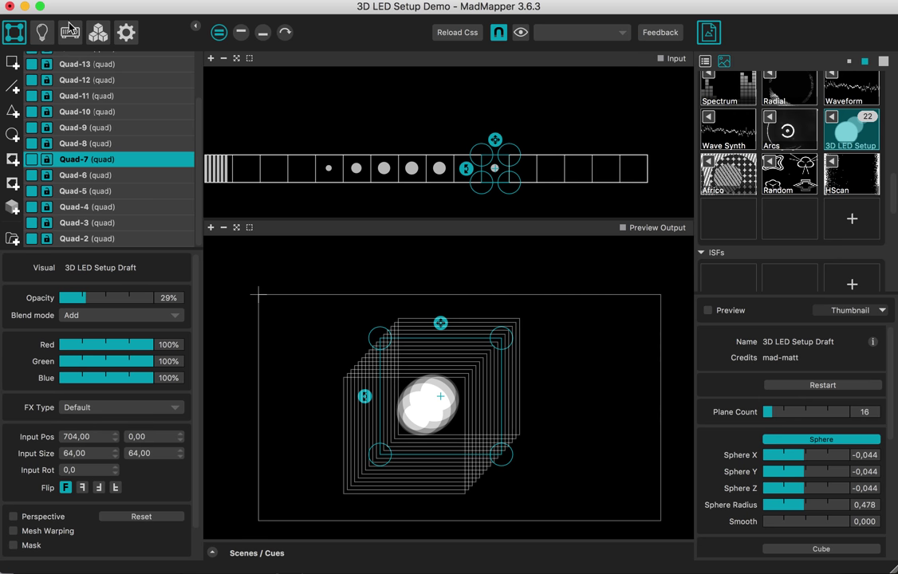
In MadLight mode, select all six LED fixture strips and widen them slightly.
click(42, 34)
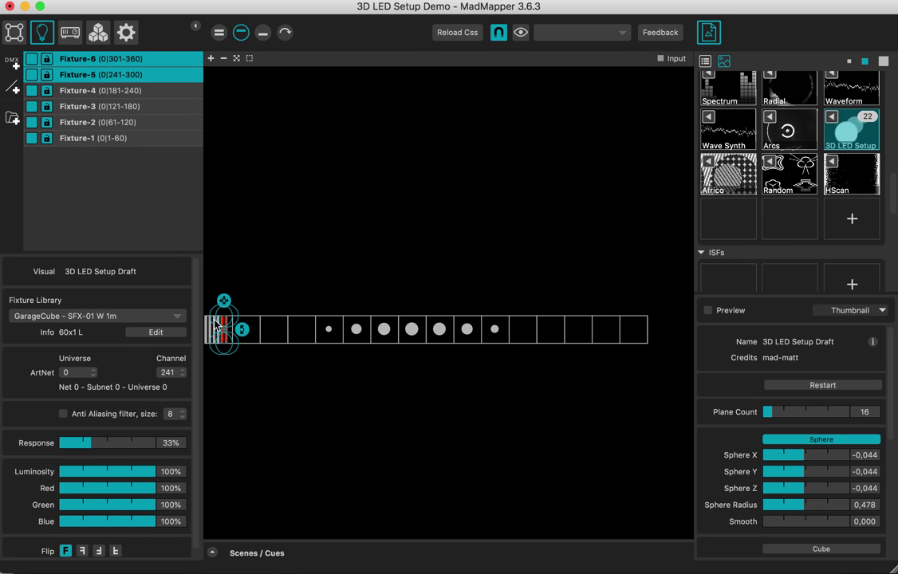
scroll(222, 312, up, 5)
scroll(385, 456, up, 3)
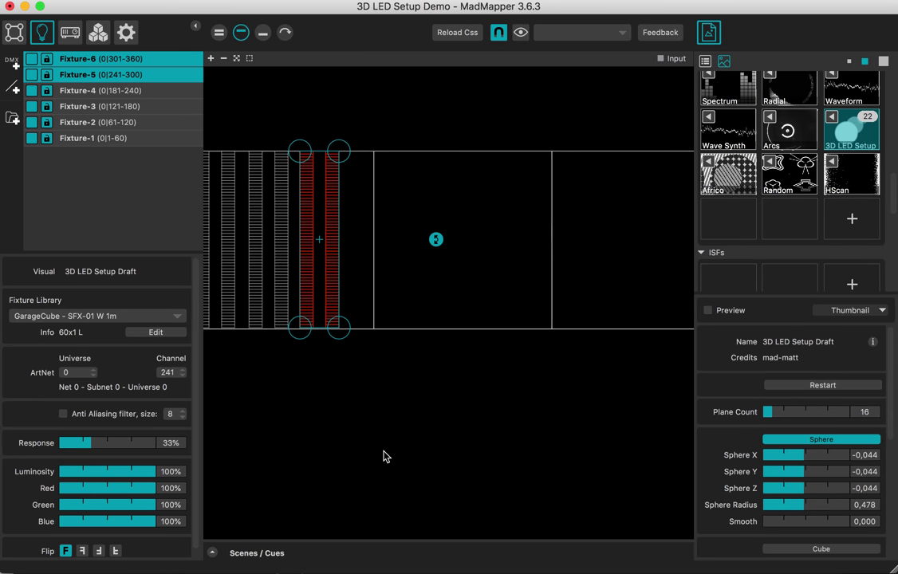
click(383, 456)
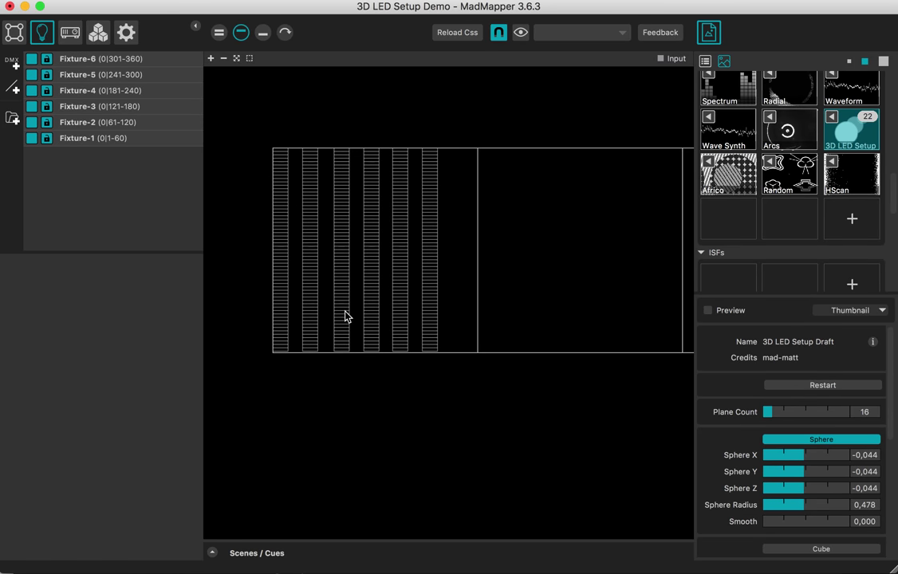
click(432, 321)
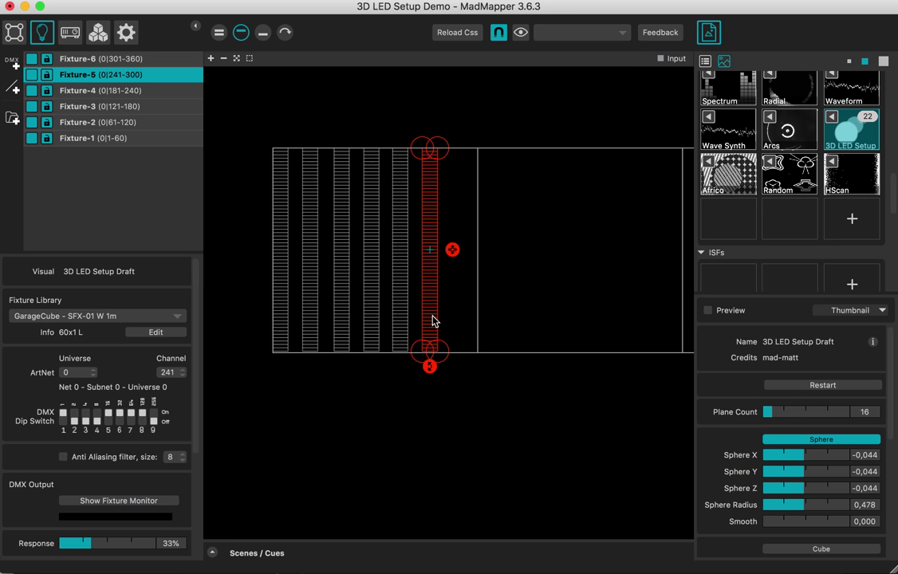
drag(463, 293, 237, 278)
drag(435, 355, 469, 356)
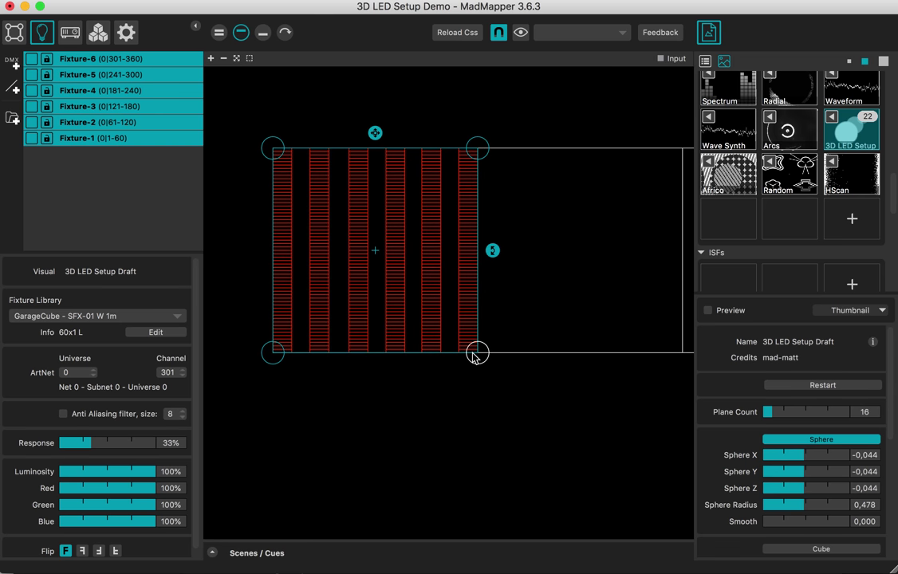
Group the six fixtures, name the group LED DEPTH PLANE, and duplicate it.
scroll(471, 355, down, 3)
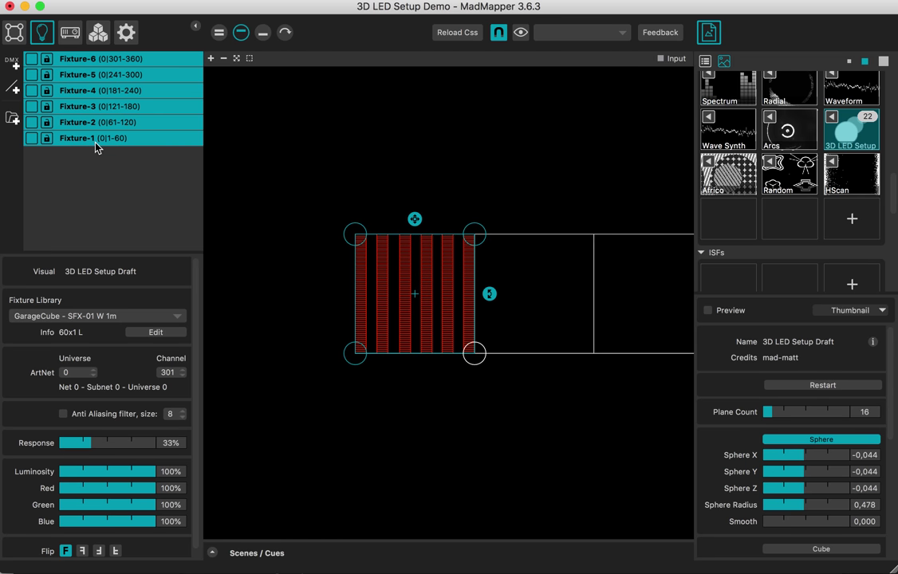
key(super+g)
double_click(86, 60)
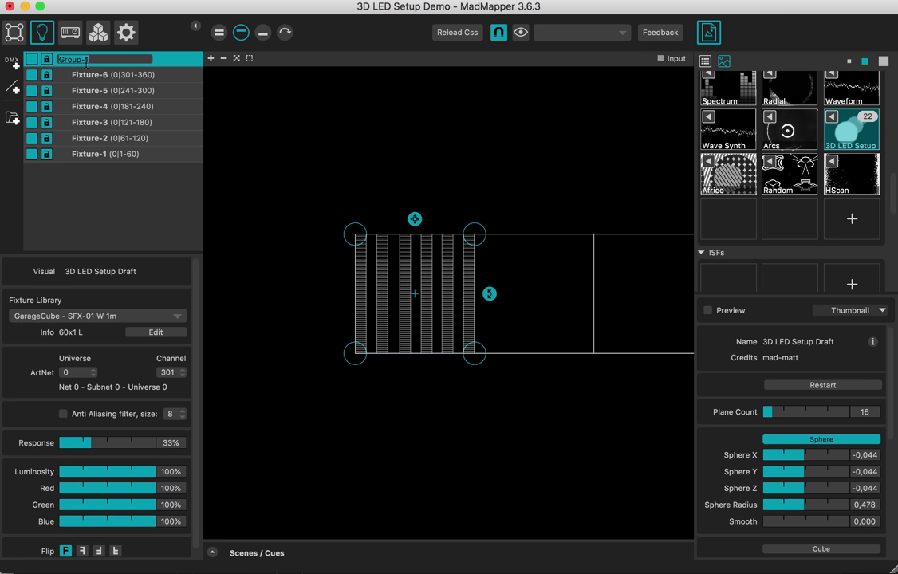
text(LED PLANEDEPTH)
key(Return)
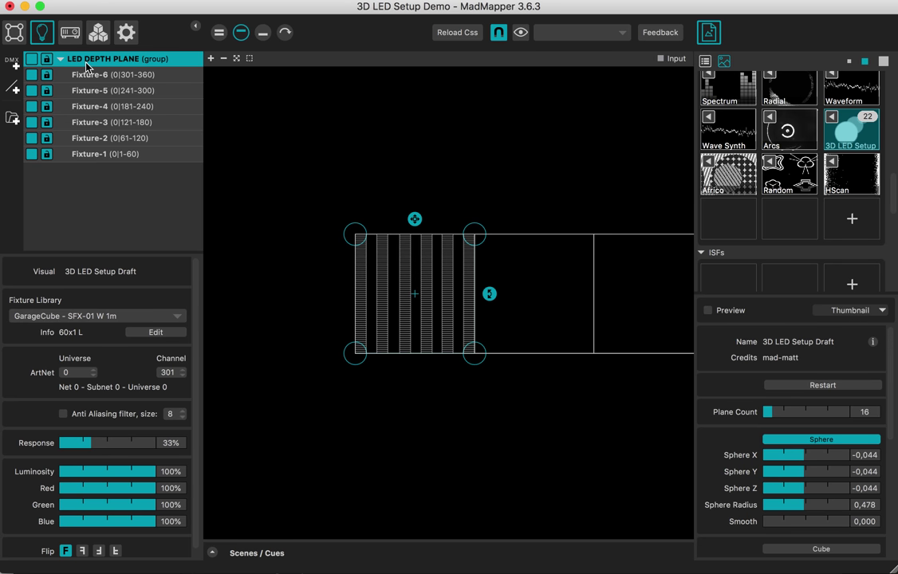
scroll(449, 315, down, 3)
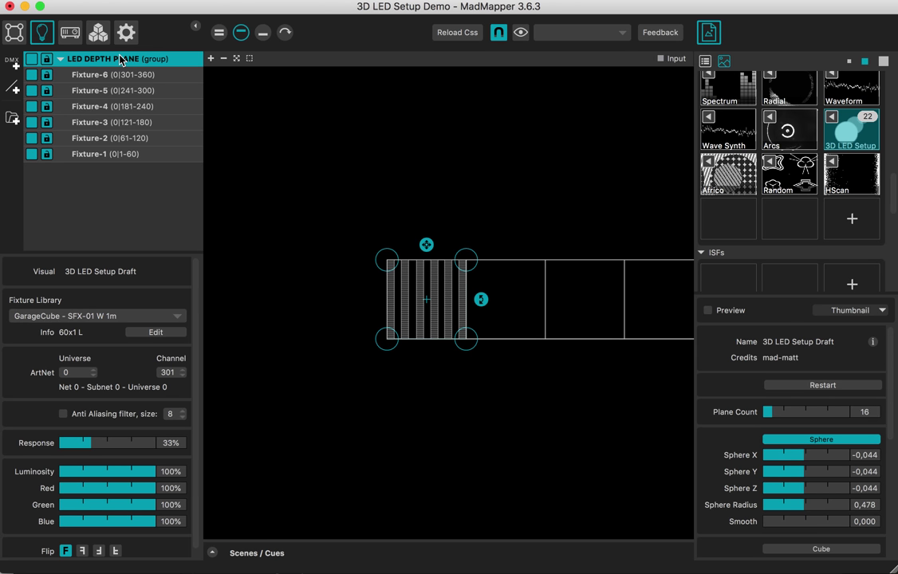
key(super+d)
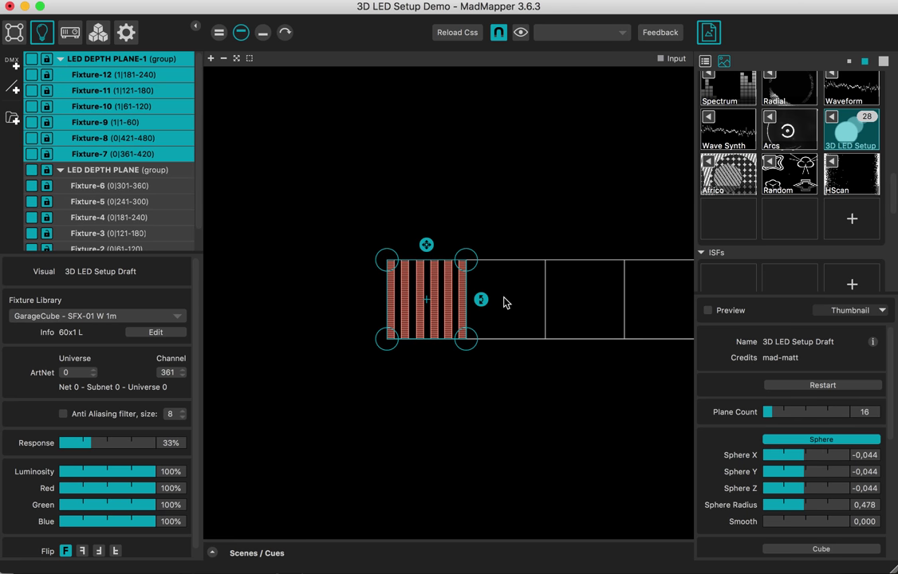
Move the duplicate group right of the first plane, trying Plane Count 8 then restoring 16.
drag(403, 302, 488, 313)
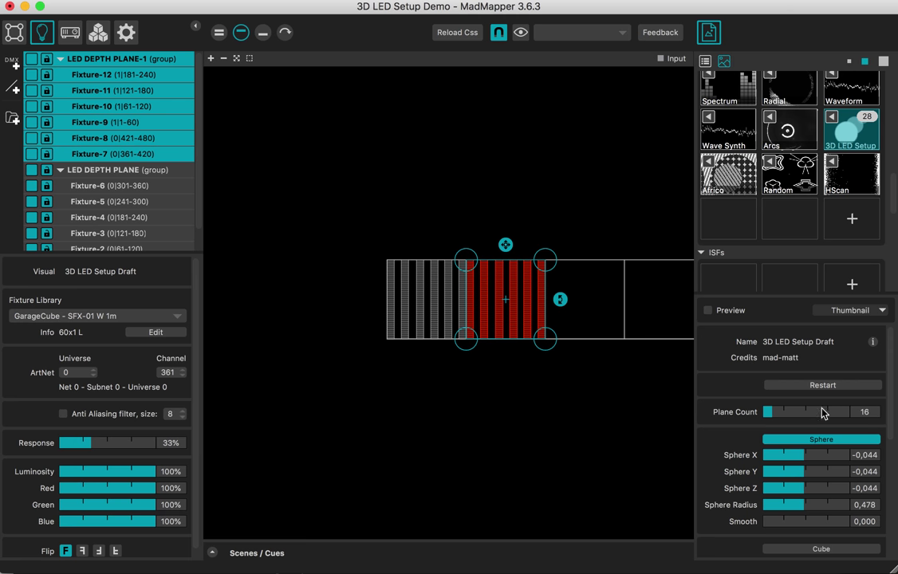
double_click(866, 413)
key(Return)
key(super+z)
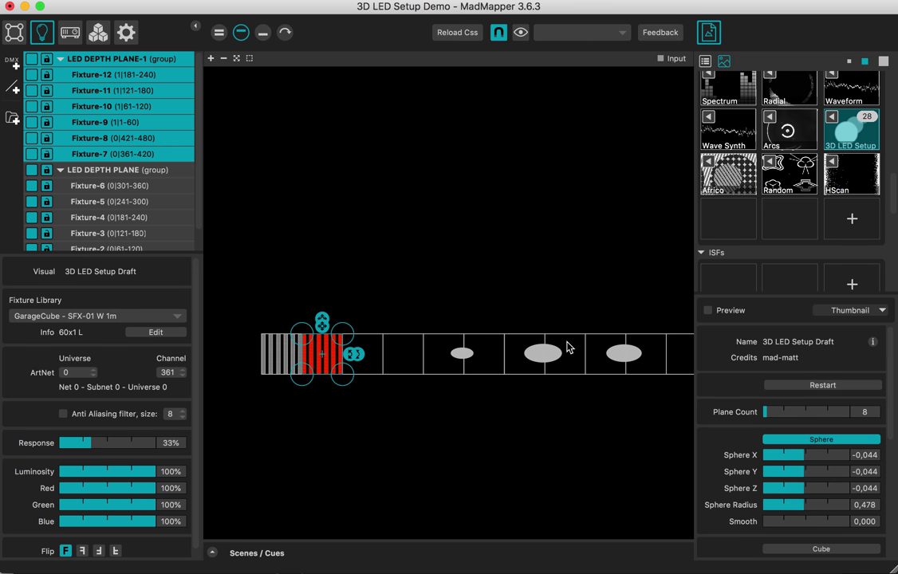
scroll(321, 417, up, 3)
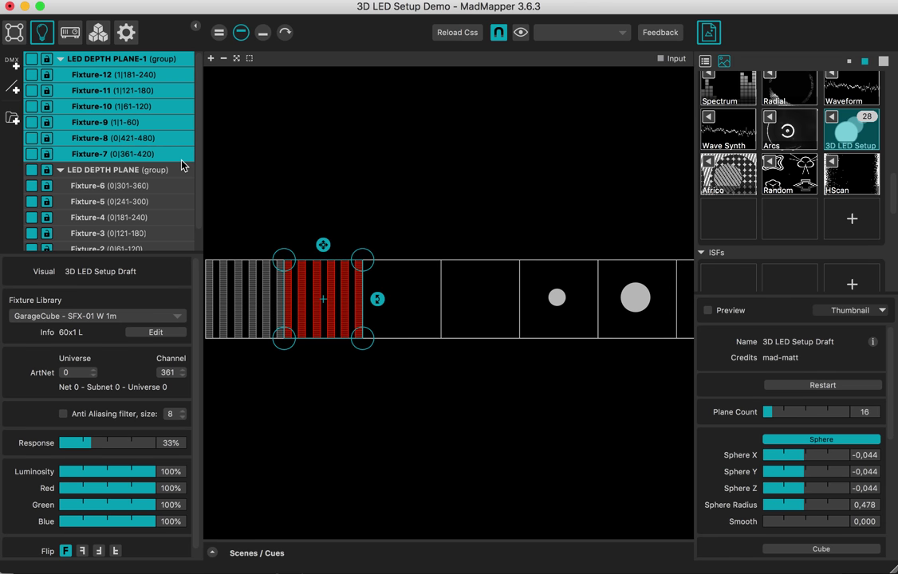
Move LED DEPTH PLANE-2 and LED DEPTH PLANE-3 each one slot further right.
click(301, 288)
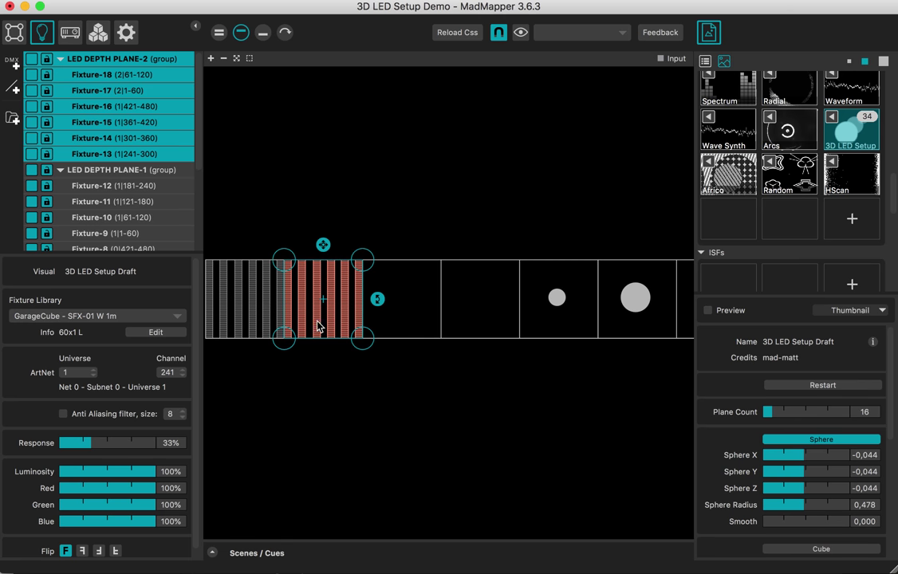
drag(289, 313, 361, 344)
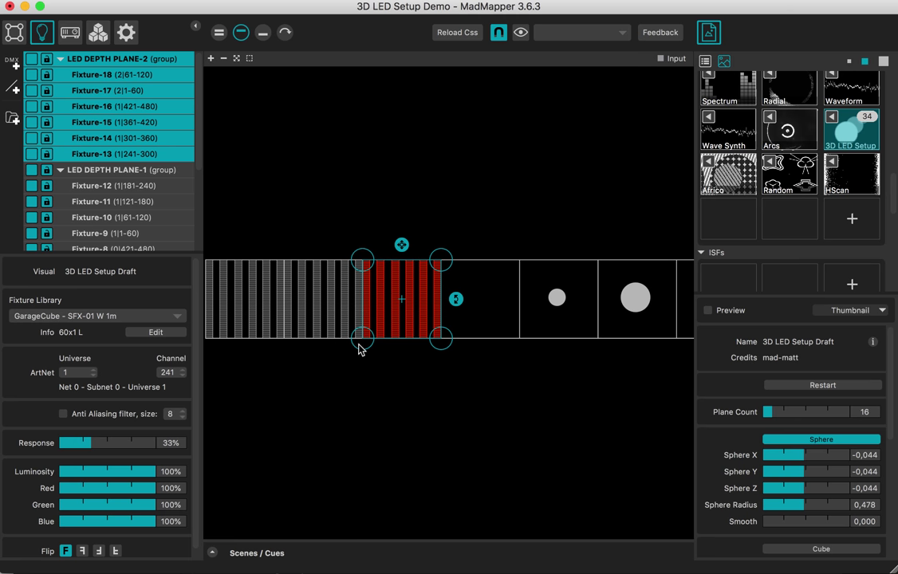
click(369, 304)
drag(369, 304, 447, 297)
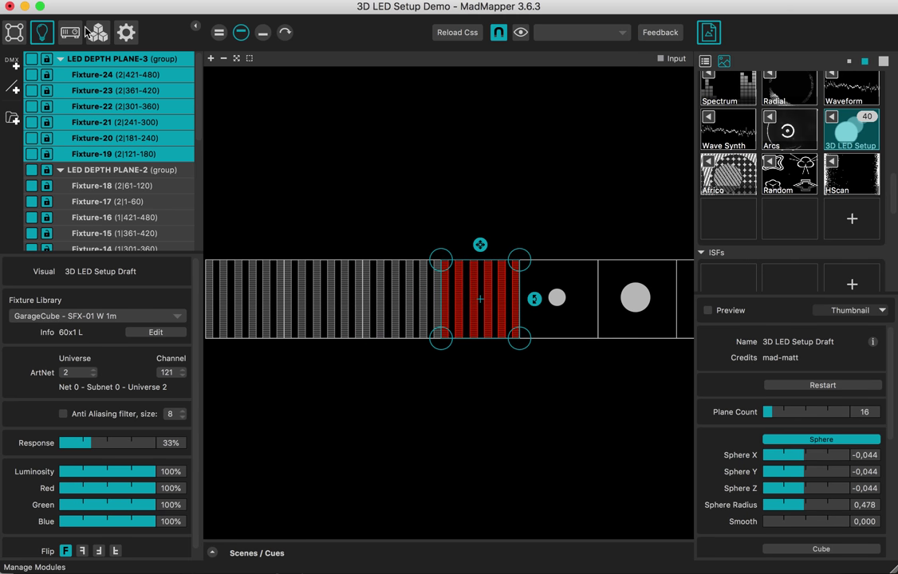
Collapse all four LED DEPTH PLANE groups and select them together.
click(60, 59)
click(61, 75)
click(60, 91)
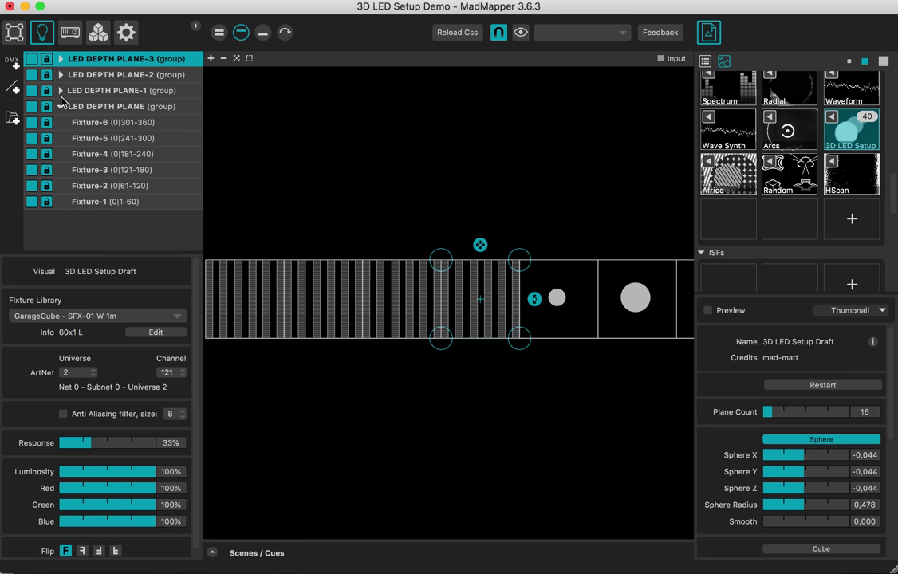
click(61, 106)
click(76, 105)
shift+click(91, 59)
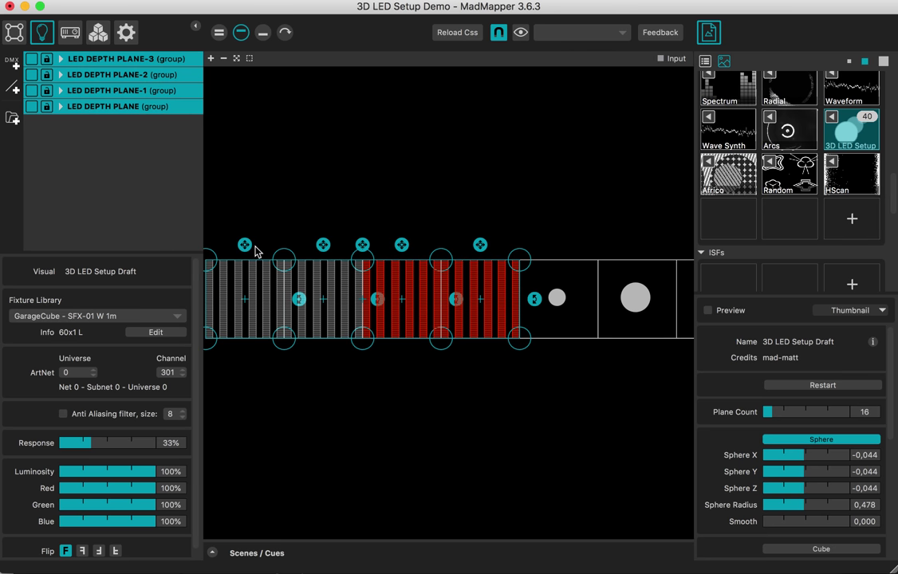
Duplicate the four plane groups, line the copies up flush after the originals, and deselect.
scroll(480, 350, down, 3)
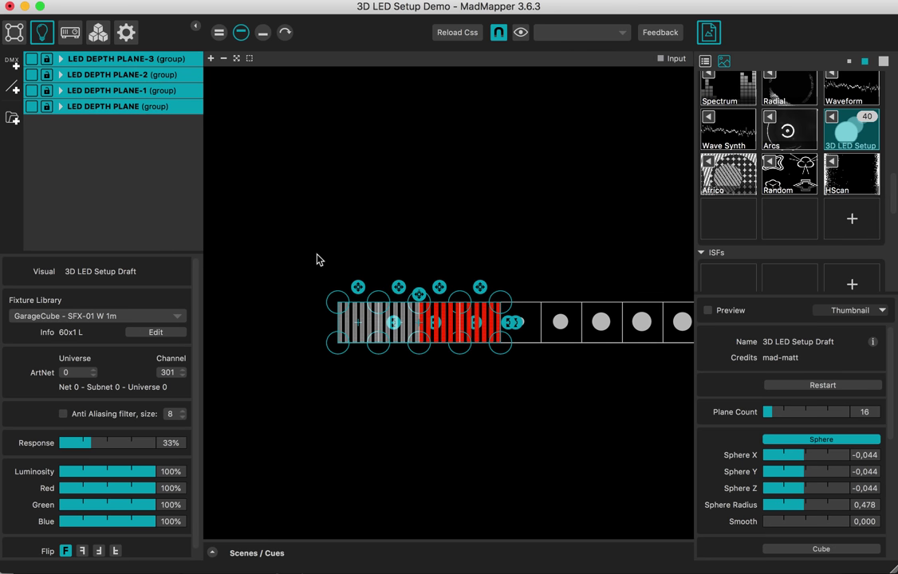
drag(316, 257, 435, 324)
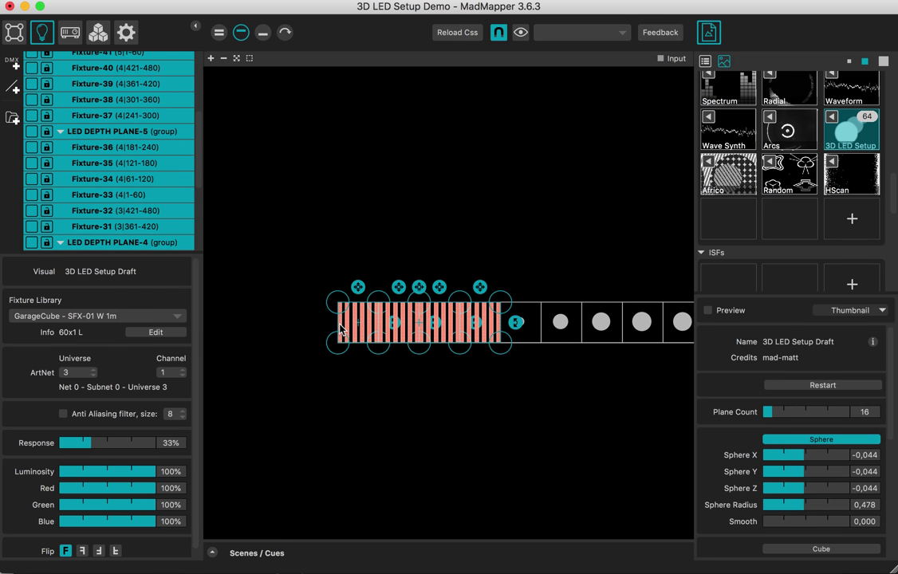
drag(342, 330, 518, 326)
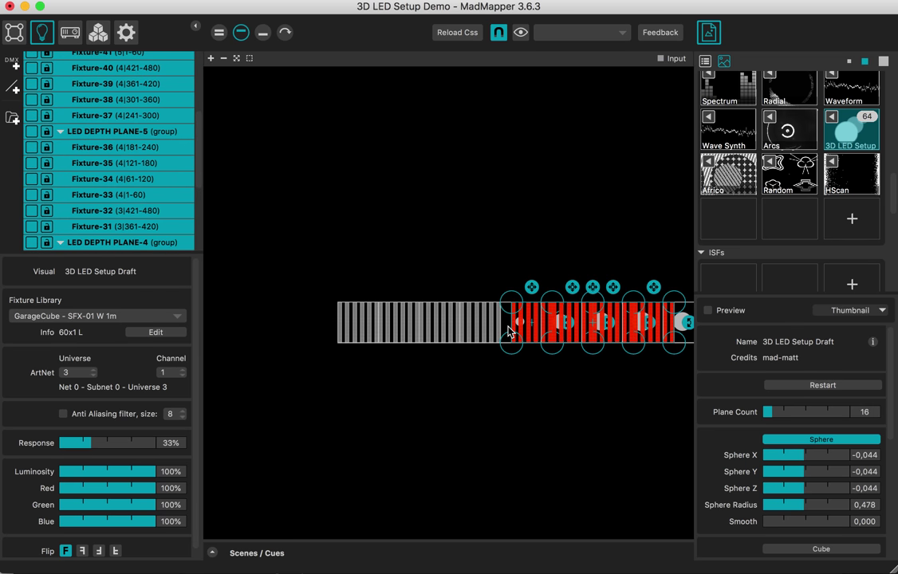
scroll(519, 323, up, 4)
drag(512, 324, 486, 297)
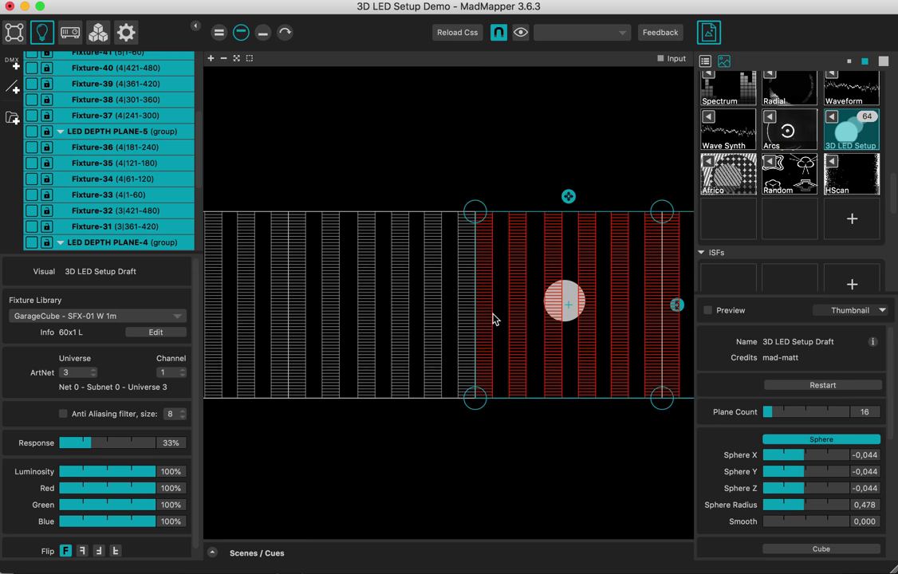
scroll(492, 319, down, 10)
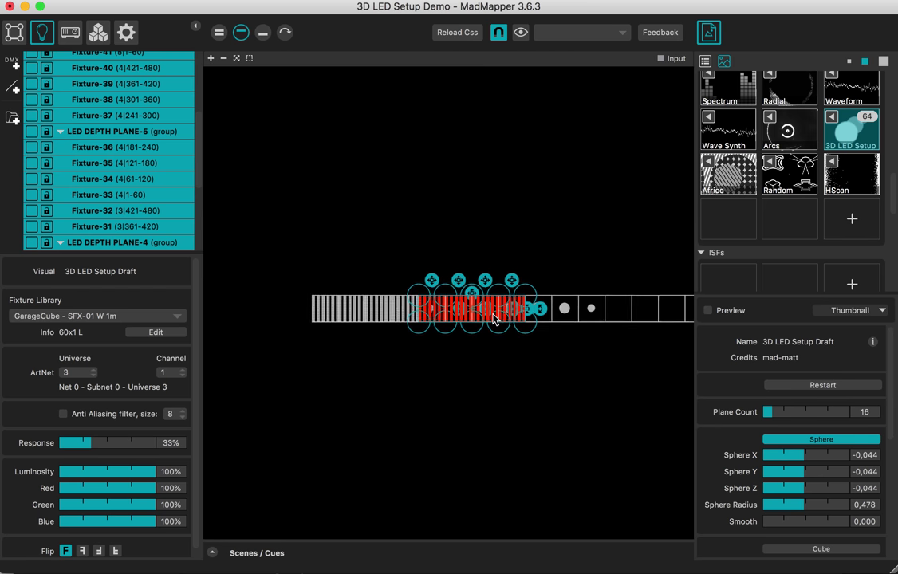
scroll(482, 319, down, 3)
click(511, 384)
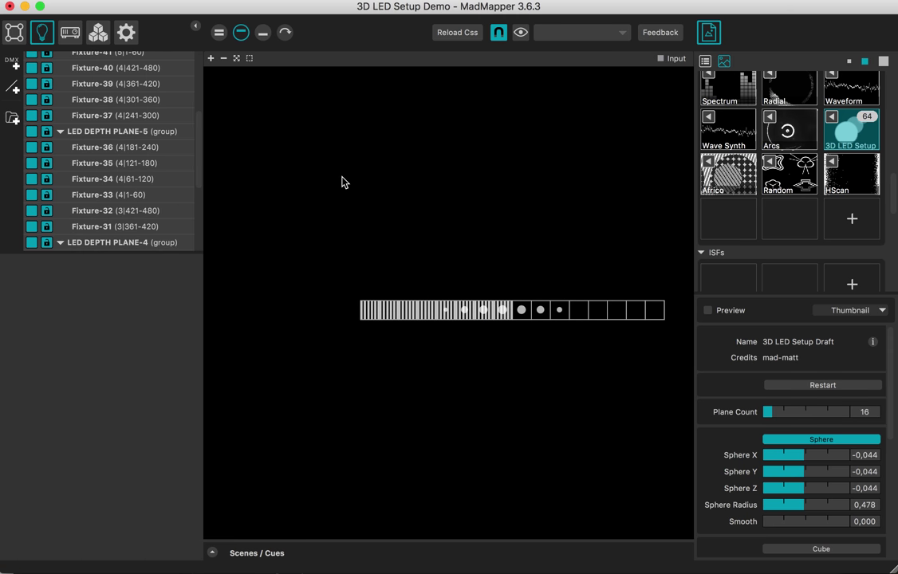
Back in surface mode, turn the sphere off, turn the cube on, and lower it to radius 0.434.
click(21, 35)
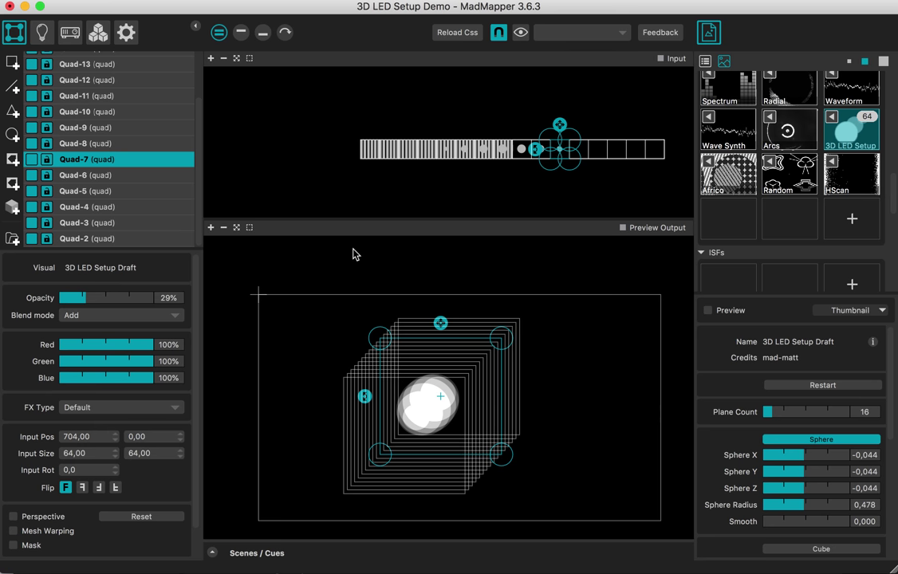
scroll(345, 400, up, 2)
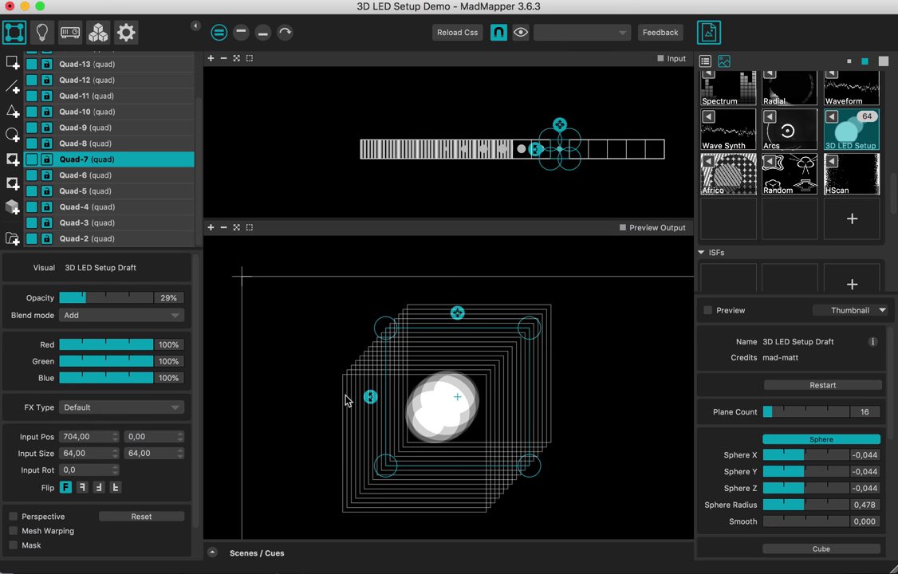
click(825, 439)
scroll(823, 442, down, 3)
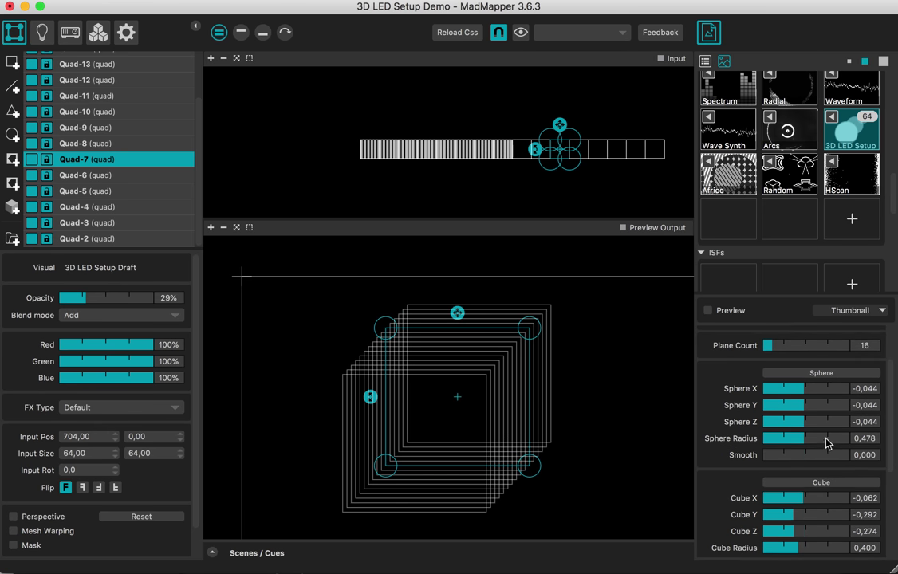
click(812, 475)
scroll(812, 479, down, 3)
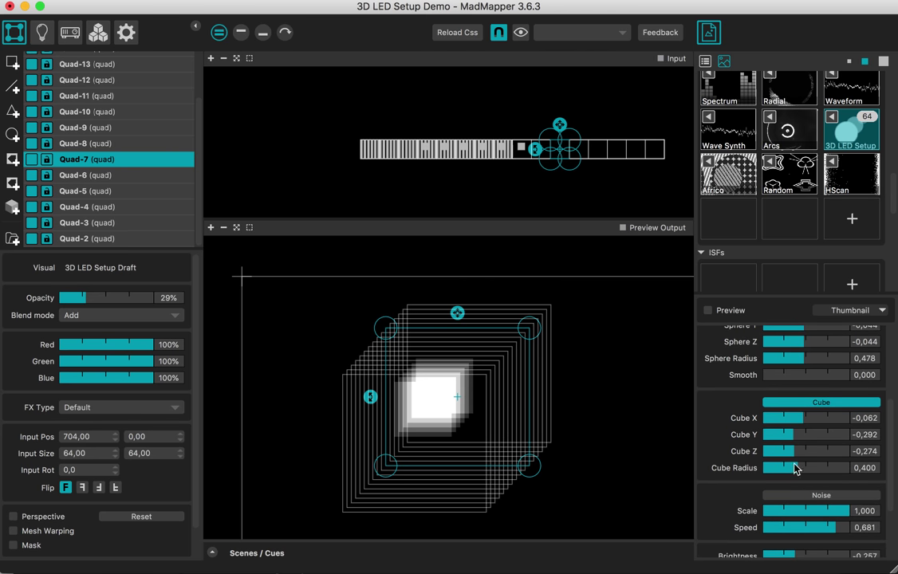
drag(806, 429, 800, 471)
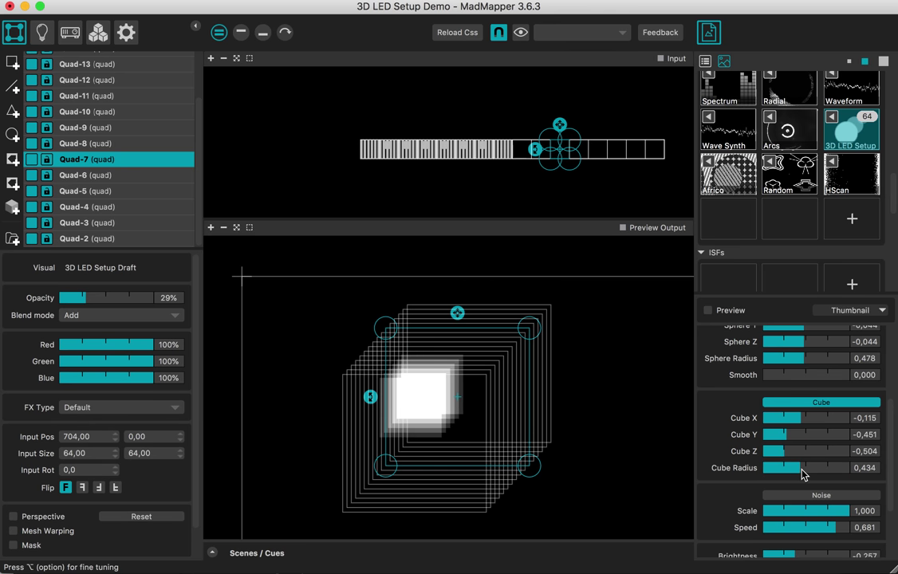
scroll(799, 447, down, 3)
Turn off the cube, set noise scale 0.717 and speed 0.699, and add Quad-1 with the 3D LED Setup material.
click(806, 335)
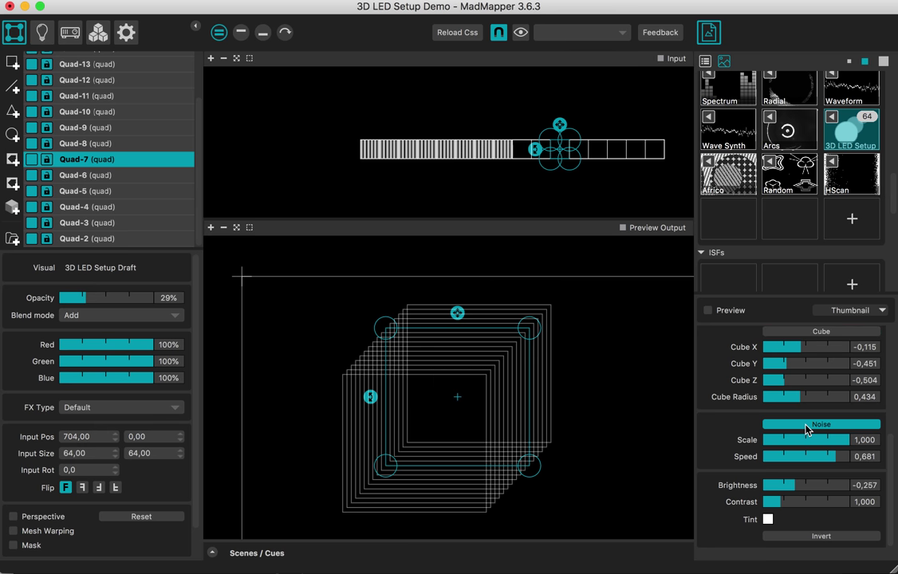
mouse_move(810, 454)
mouse_down()
mouse_move(780, 458)
mouse_move(807, 460)
mouse_up()
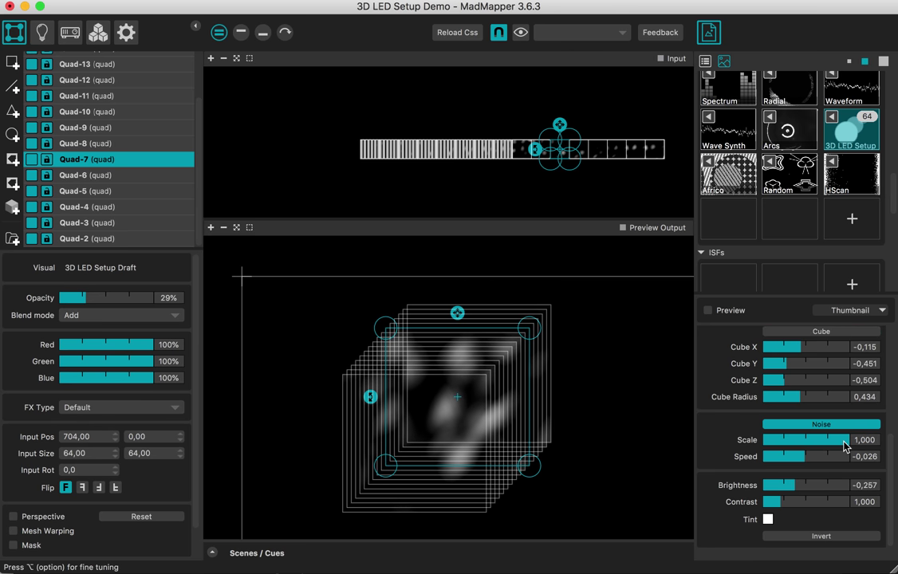
drag(846, 446, 784, 459)
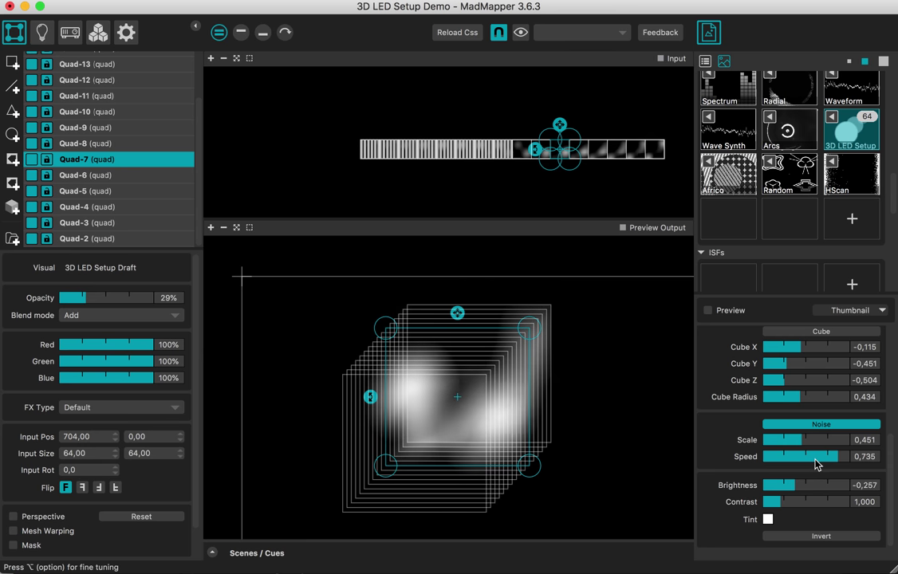
double_click(808, 459)
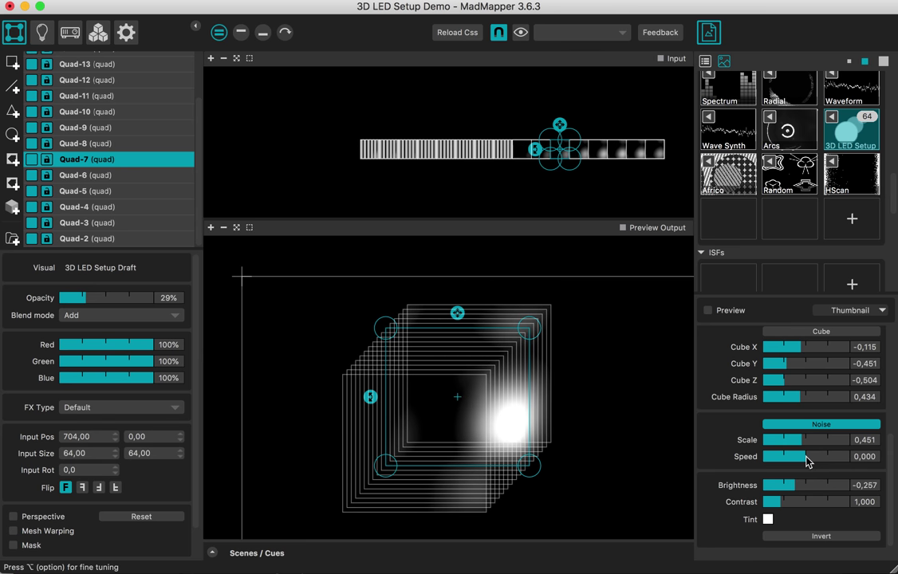
drag(804, 446, 838, 461)
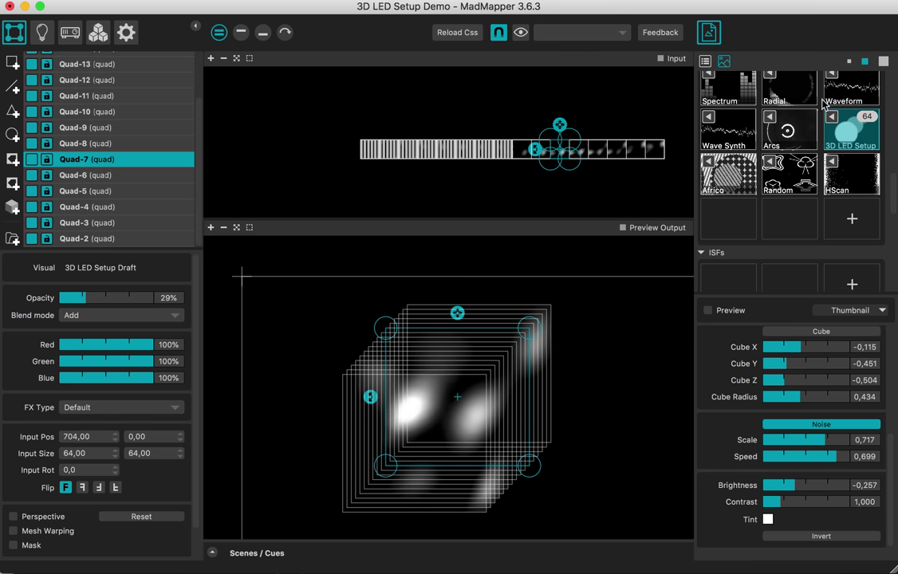
drag(833, 123, 405, 277)
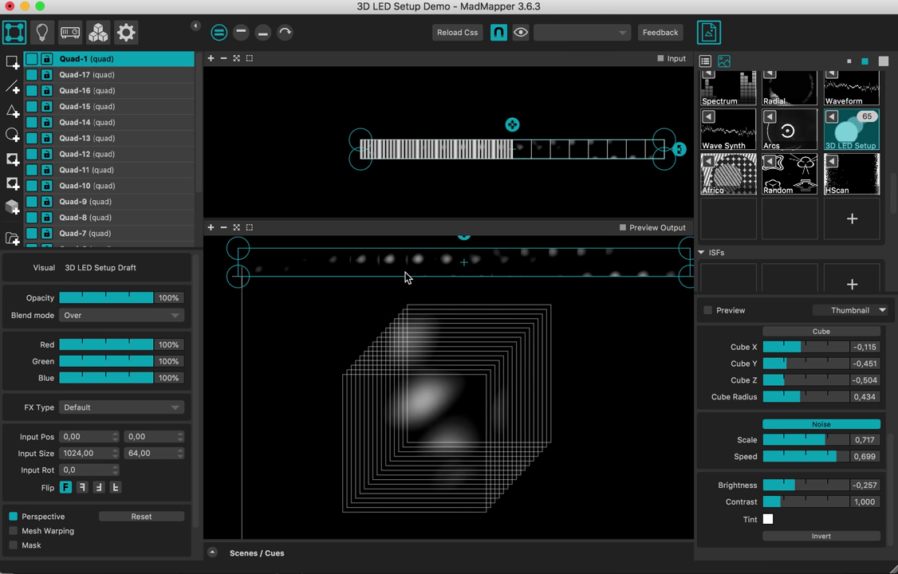
Lower the Noise Scale to about 0.36, with Speed at 0.735 and Brightness -0.257.
scroll(407, 275, right, 2)
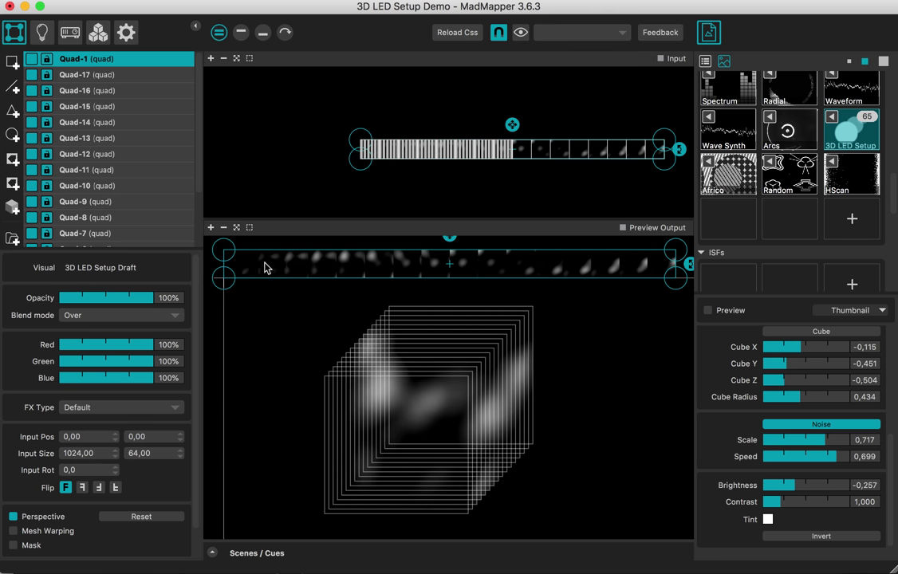
scroll(427, 381, up, 4)
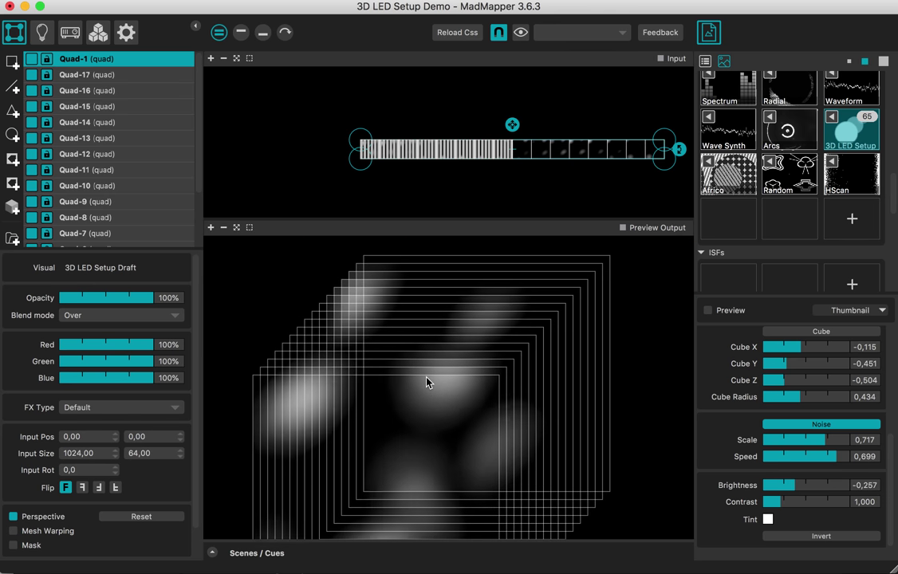
scroll(427, 383, down, 3)
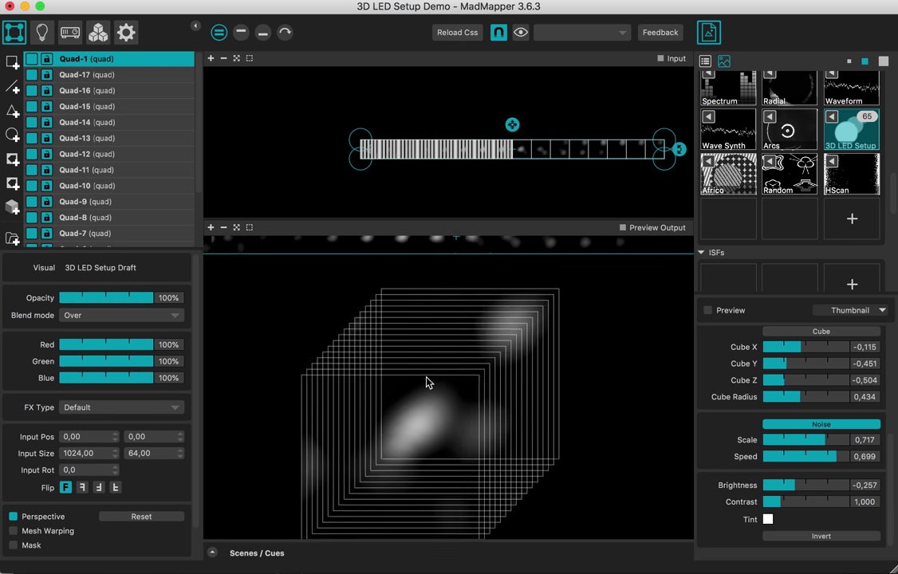
scroll(427, 382, down, 3)
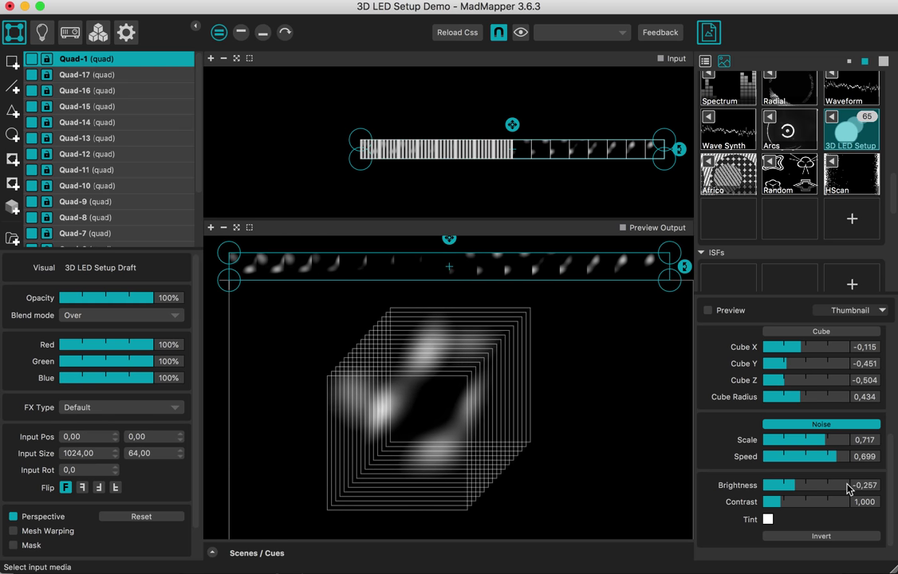
drag(820, 439, 838, 459)
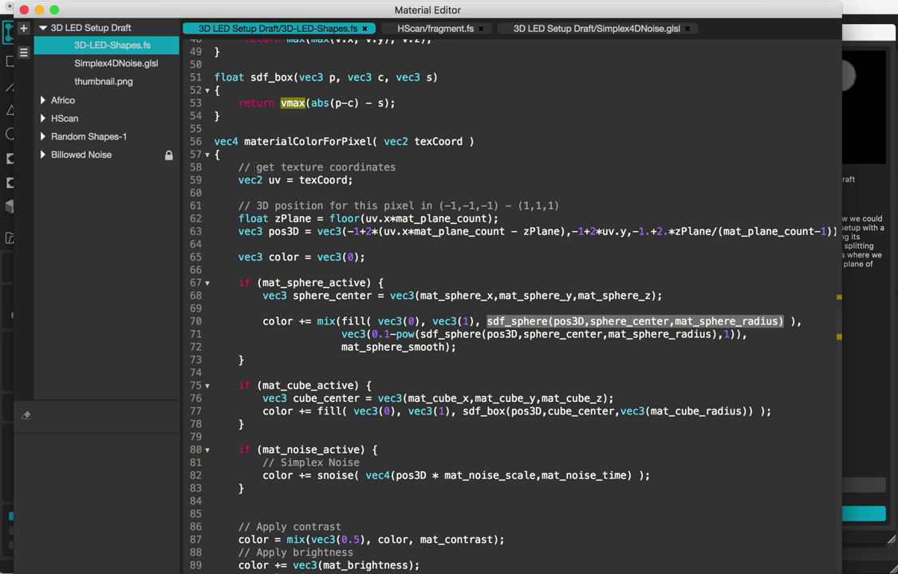
Compare the browser's noise source with Simplex4DNoise.glsl, then return to 3D-LED-Shapes.fs.
key(super+Tab)
key(super+Tab)
key(super+Tab)
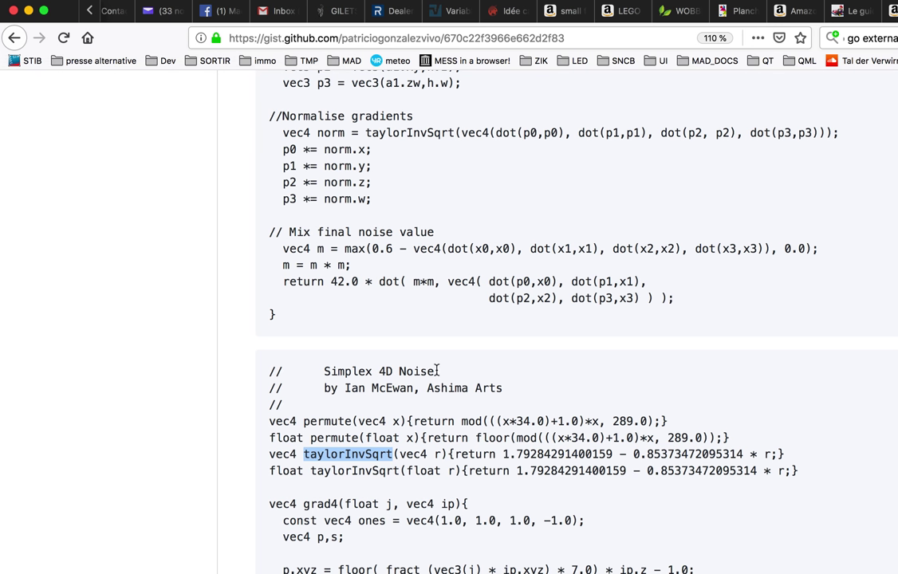
key(super+Tab)
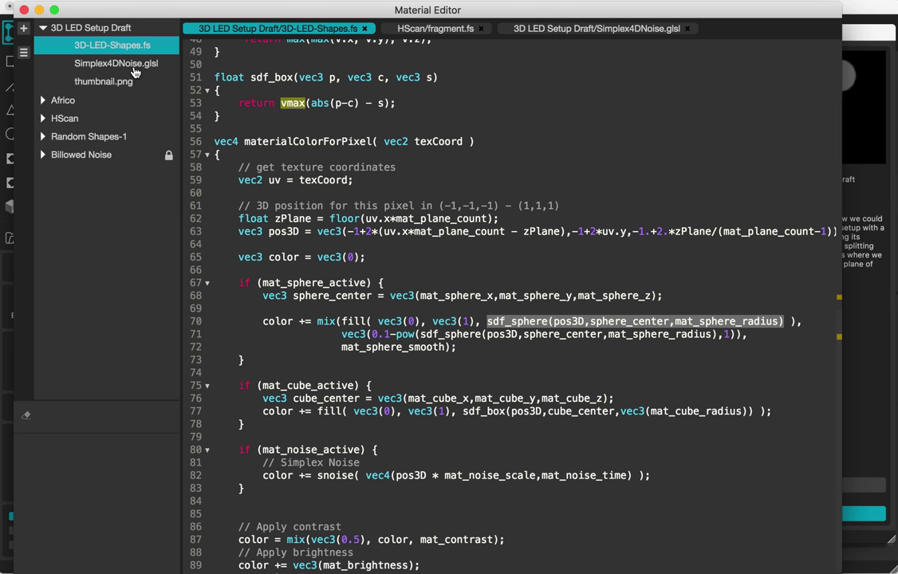
click(120, 63)
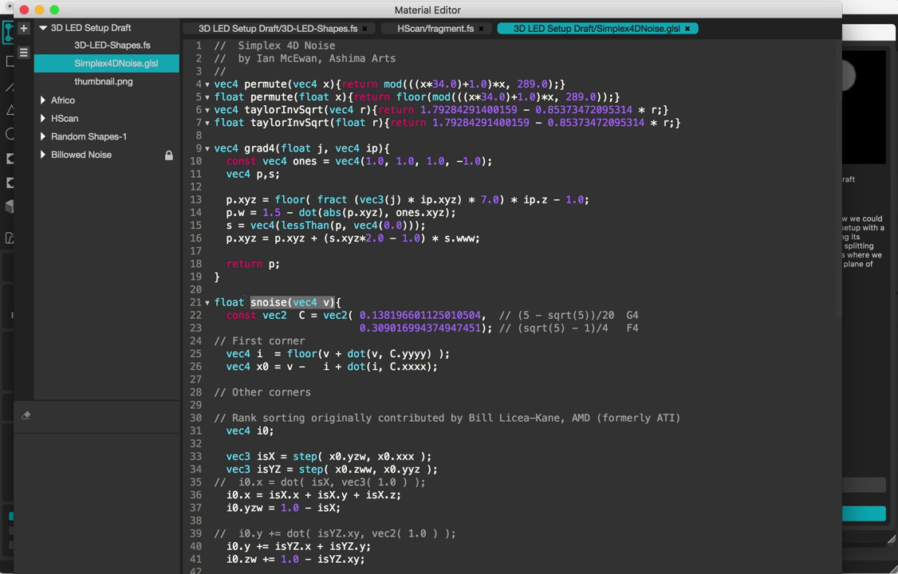
click(109, 50)
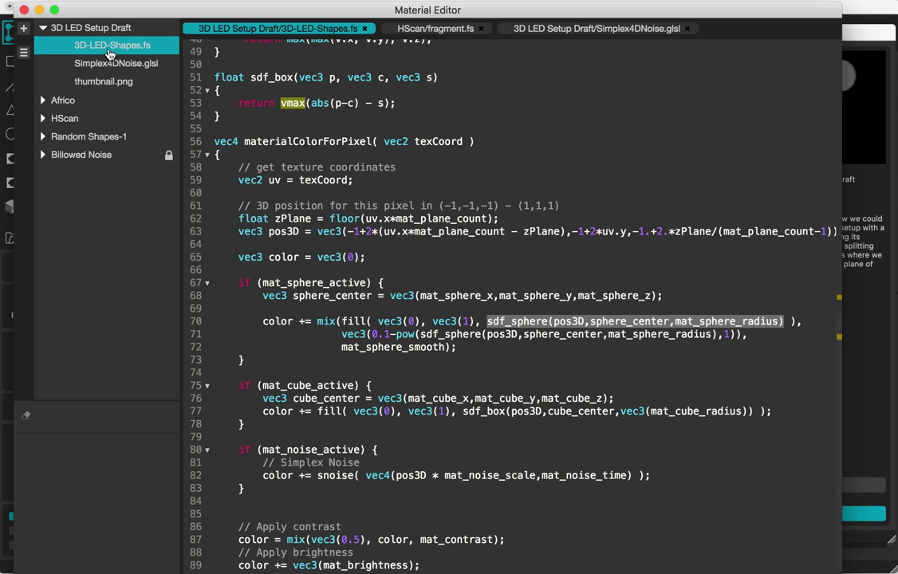
Select pos3D * mat_noise_scale on line 82 and bring up the Material Library.
scroll(344, 401, down, 2)
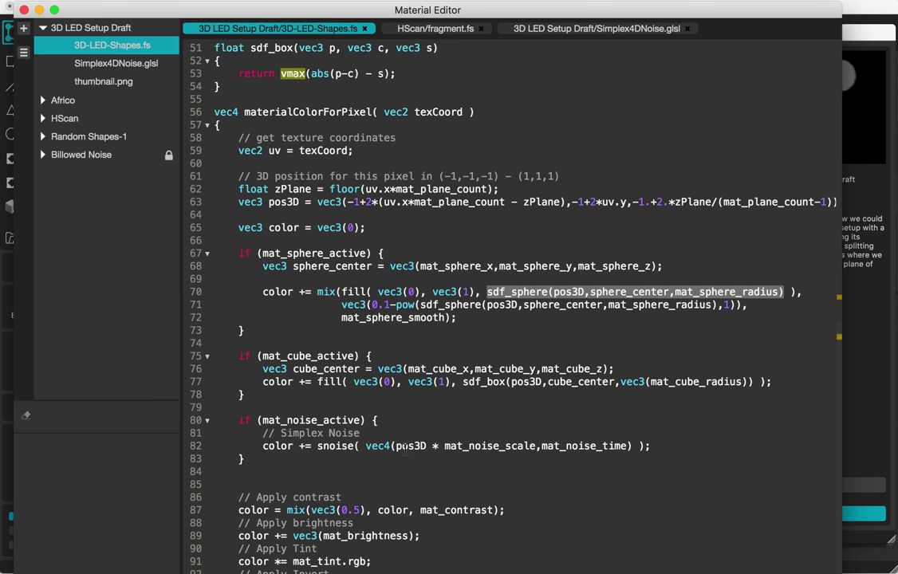
click(401, 446)
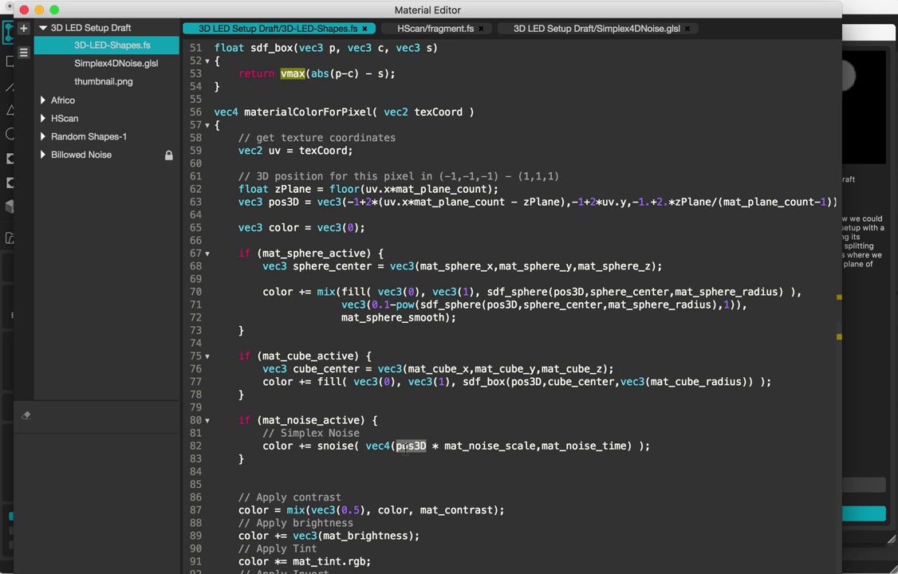
drag(416, 447, 484, 447)
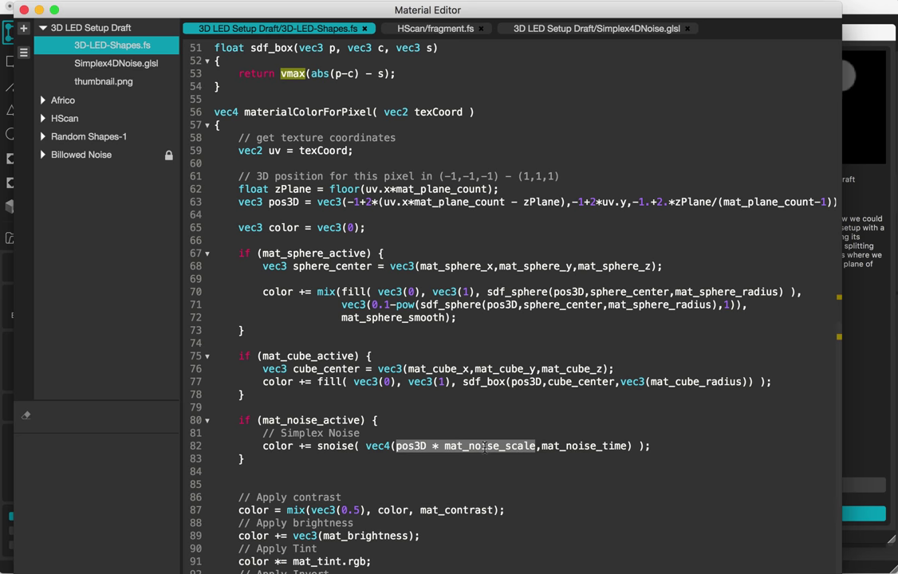
key(super+grave)
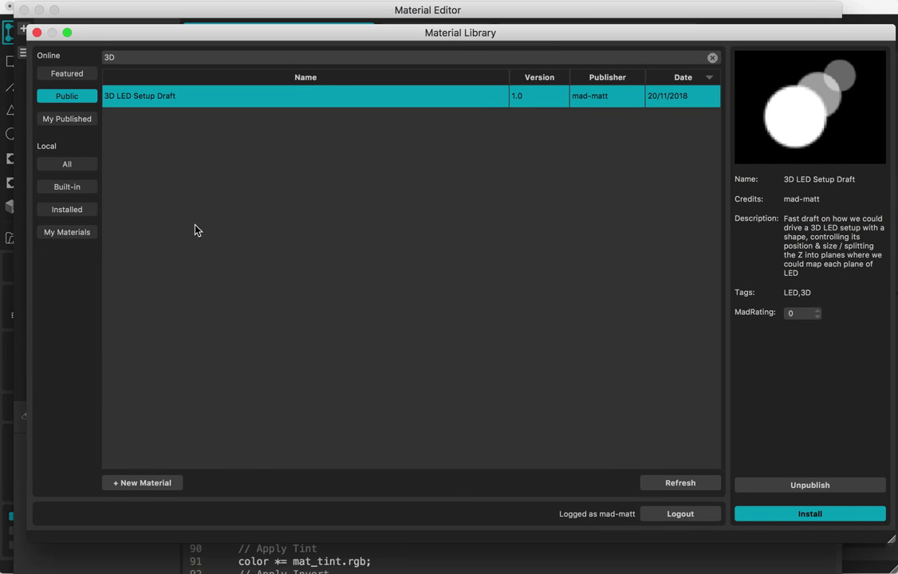
Close the Material Library, set Noise Scale to 0.540, and adjust Speed while checking the shader inputs.
click(38, 33)
key(super+grave)
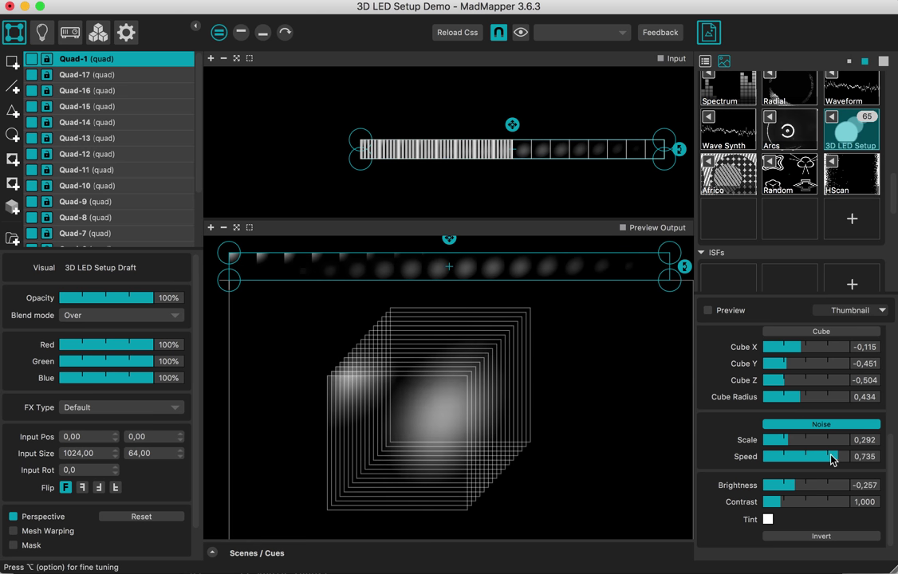
drag(789, 440, 810, 447)
key(super+grave)
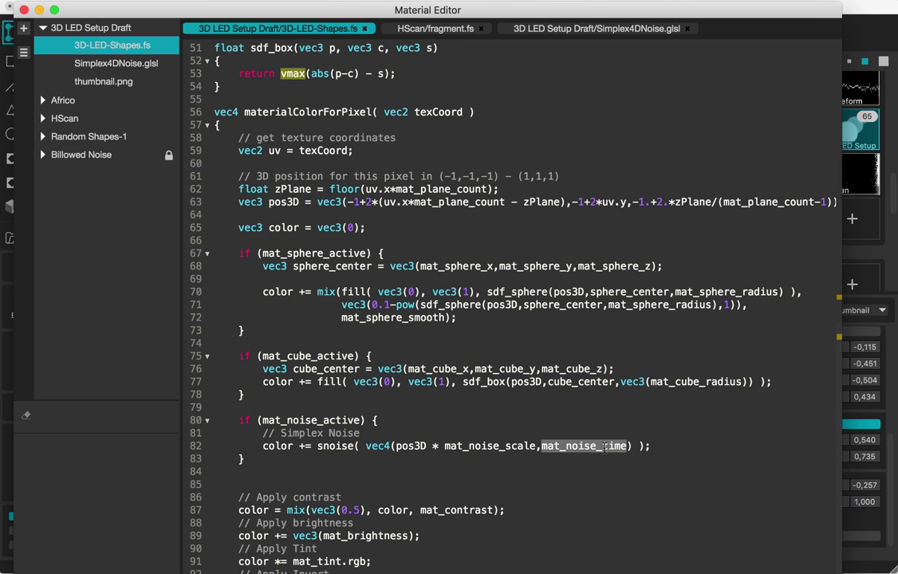
key(super+grave)
mouse_move(824, 458)
mouse_down()
mouse_move(763, 459)
mouse_move(838, 461)
mouse_up()
Change line 25 so Noise Speed spans -3 to 3, then set Speed to 0.611.
double_click(852, 132)
scroll(327, 239, up, 10)
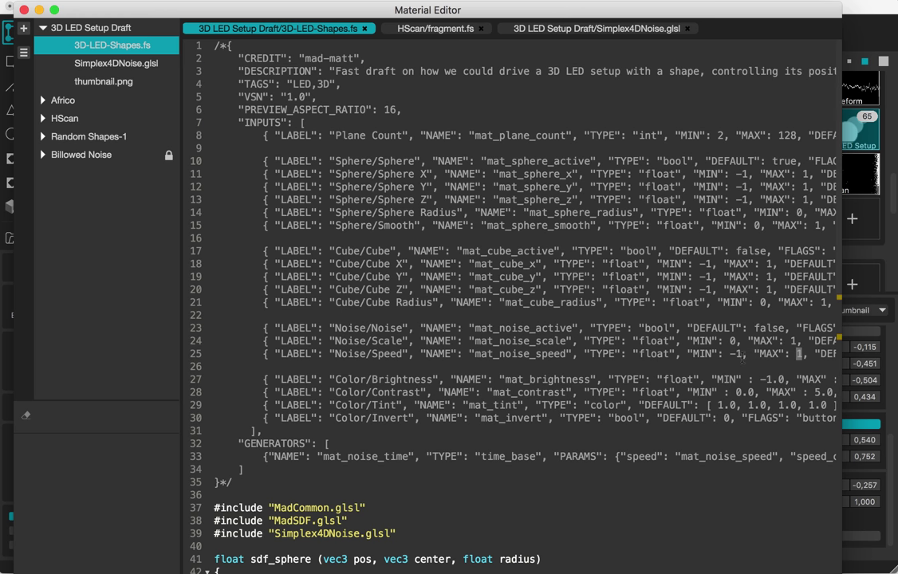
key(super+w)
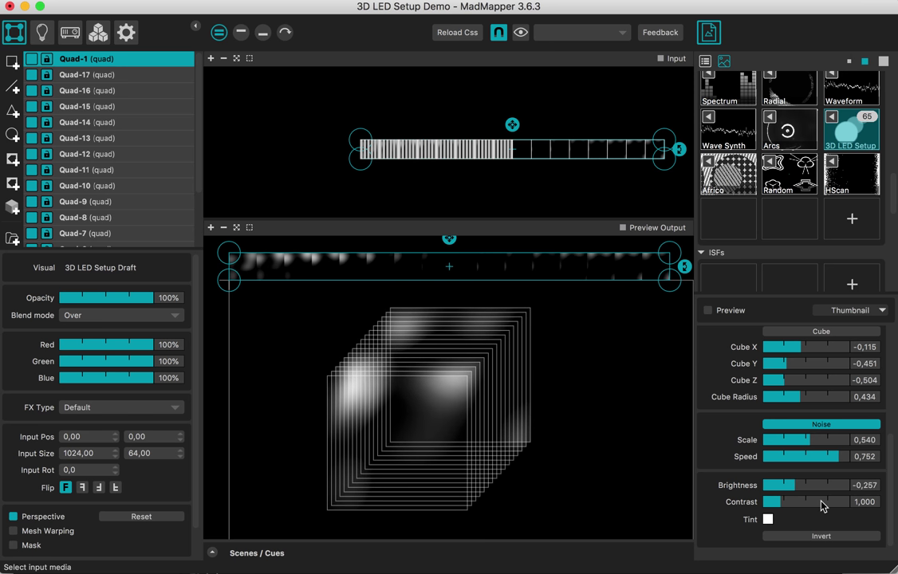
drag(819, 456, 815, 457)
key(super+e)
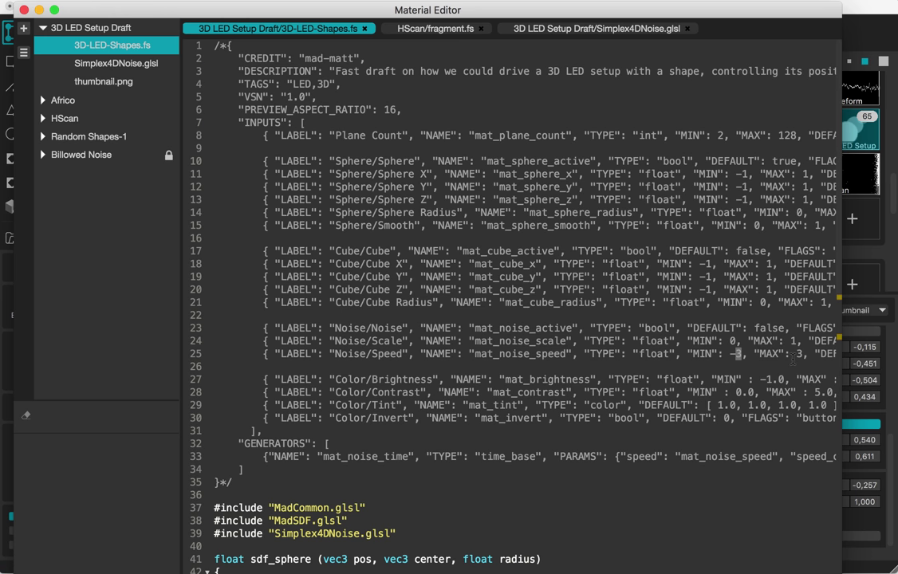
key(super+e)
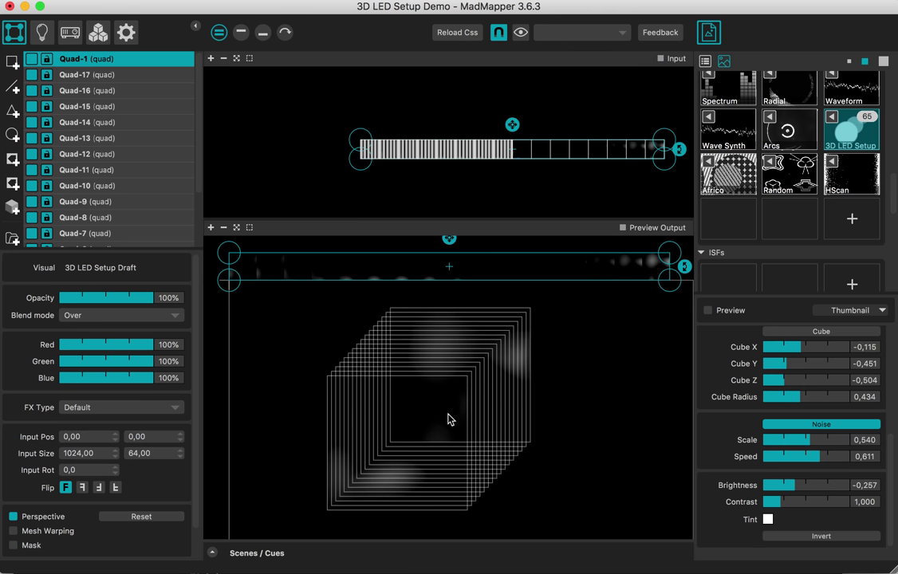
Zoom out the Preview Output and switch over to QuickTime Player.
scroll(452, 424, down, 2)
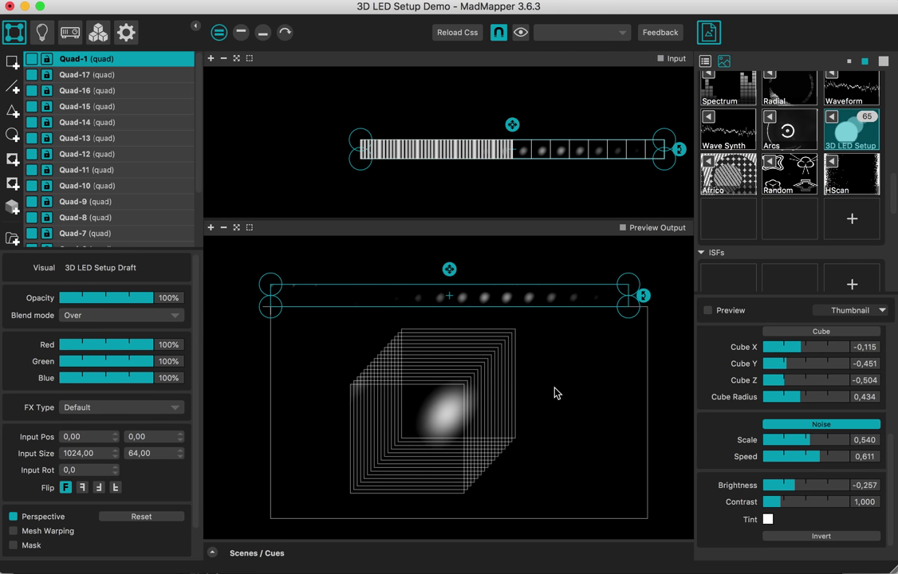
key(super+Tab)
key(super+Tab)
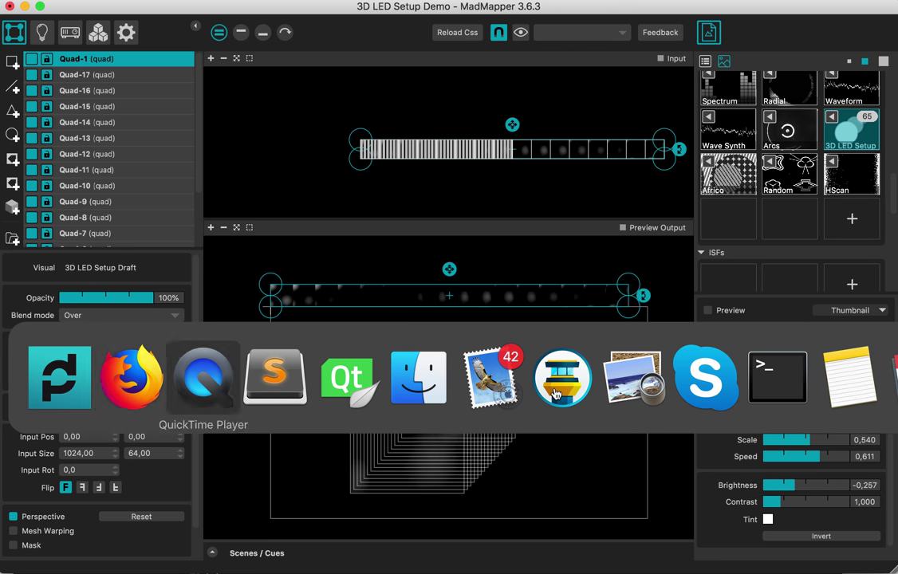